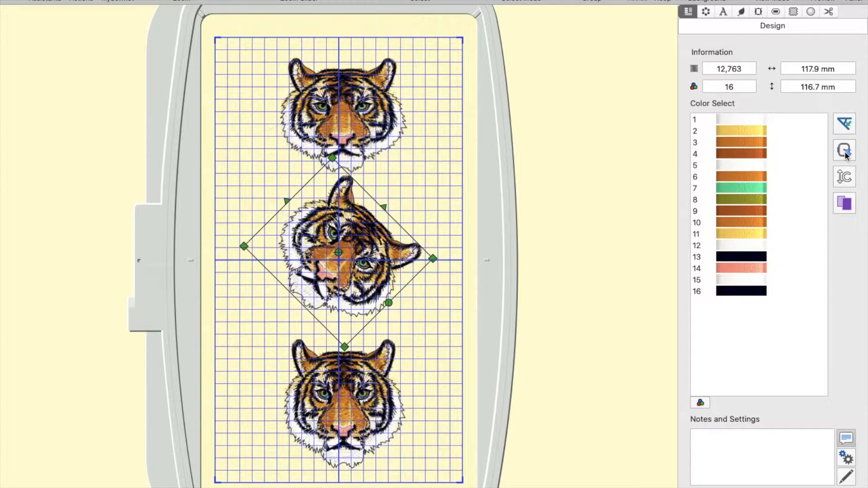
Rotate the middle tiger 45 degrees counterclockwise to stand upright, and enlarge it in the realistic 3D view without hoop and grid.
click(845, 151)
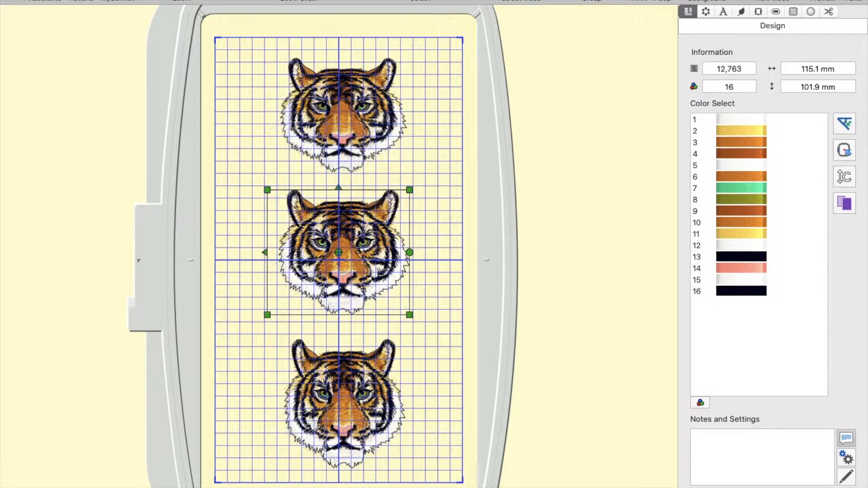
click(823, 0)
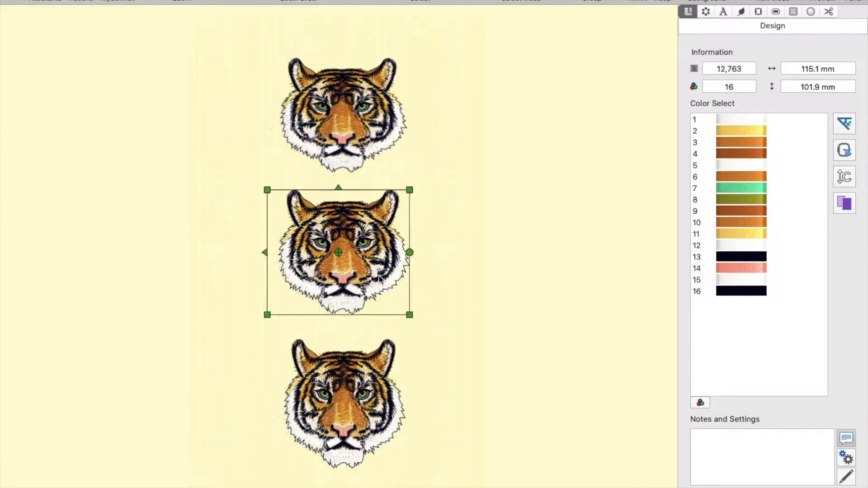
click(491, 290)
mouse_move(274, 0)
mouse_down()
mouse_move(306, 0)
mouse_move(287, 0)
mouse_up()
click(309, 225)
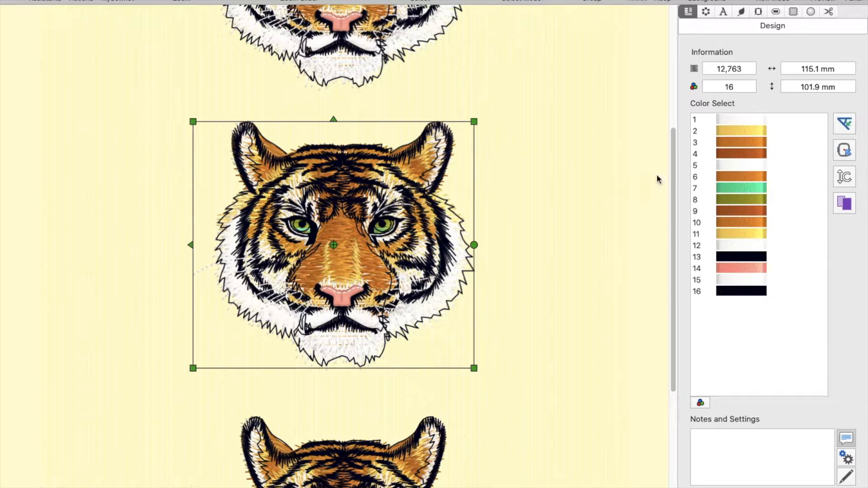
Rotate the middle tiger clockwise through a full turn in 45-degree increments.
click(842, 124)
click(842, 124)
click(842, 124)
click(842, 124)
click(842, 124)
double_click(842, 124)
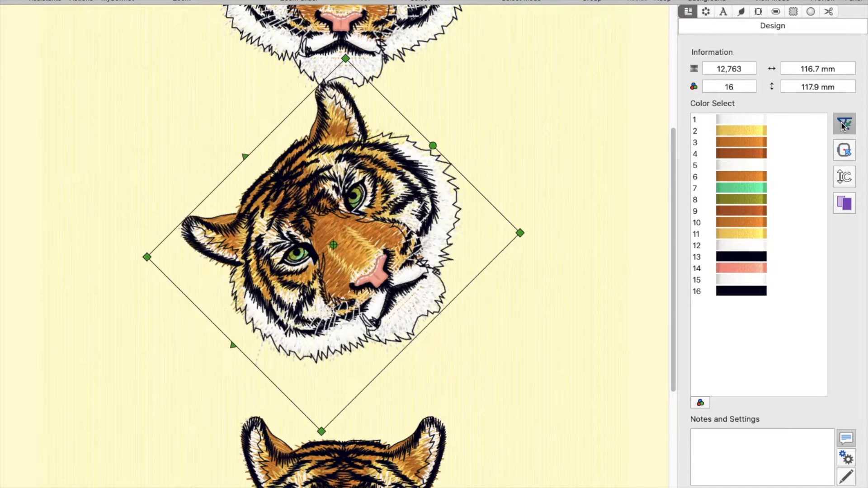
click(842, 124)
click(842, 124)
click(842, 124)
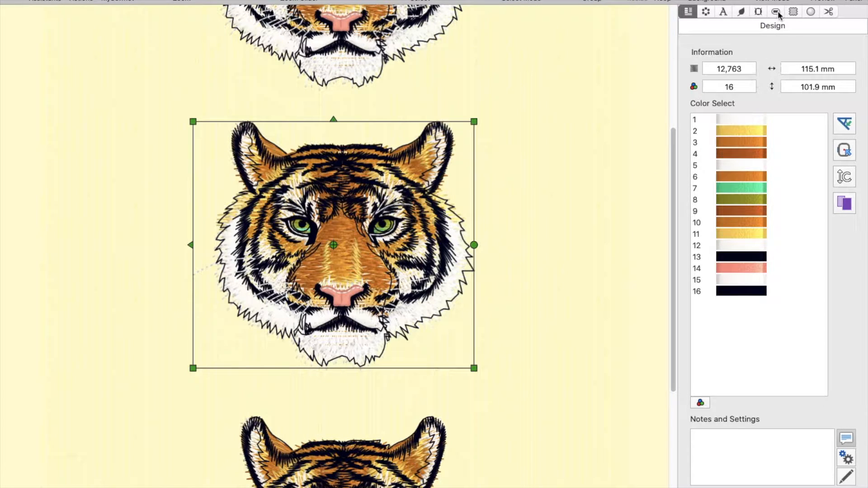
Switch the design to the 2D view, zoomed out far enough to show all three tigers.
click(784, 0)
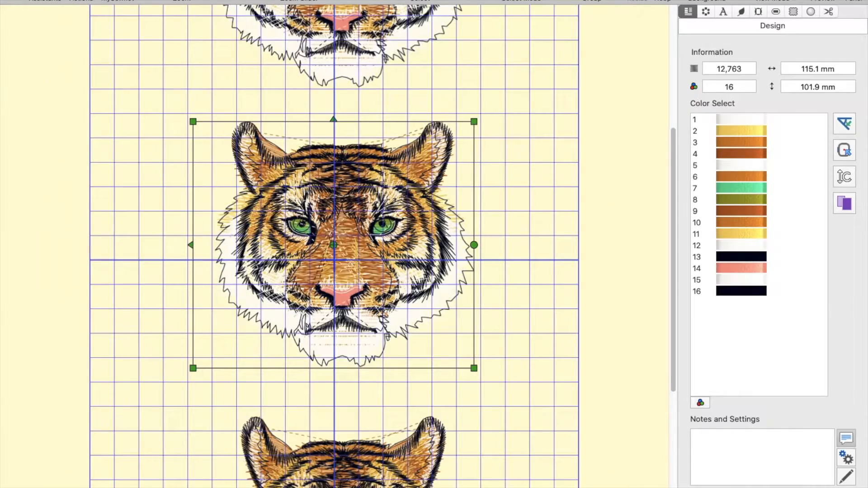
click(204, 1)
mouse_move(259, 1)
mouse_down()
mouse_move(307, 0)
mouse_move(266, 0)
mouse_up()
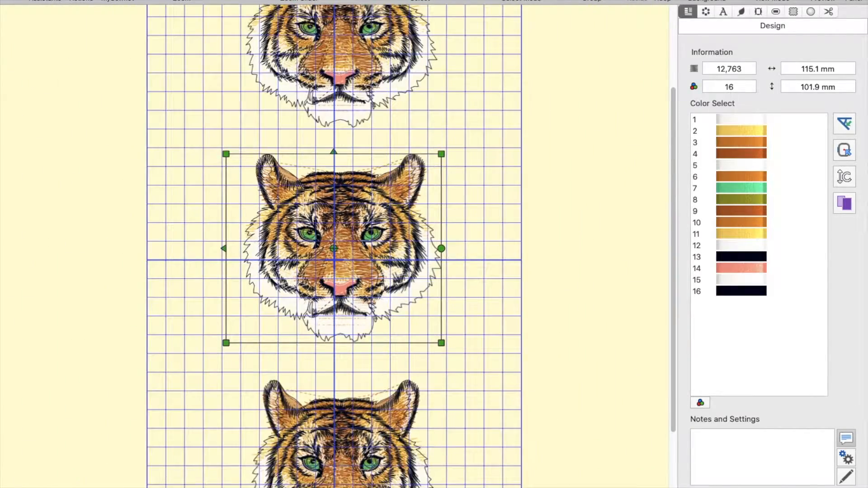
click(204, 1)
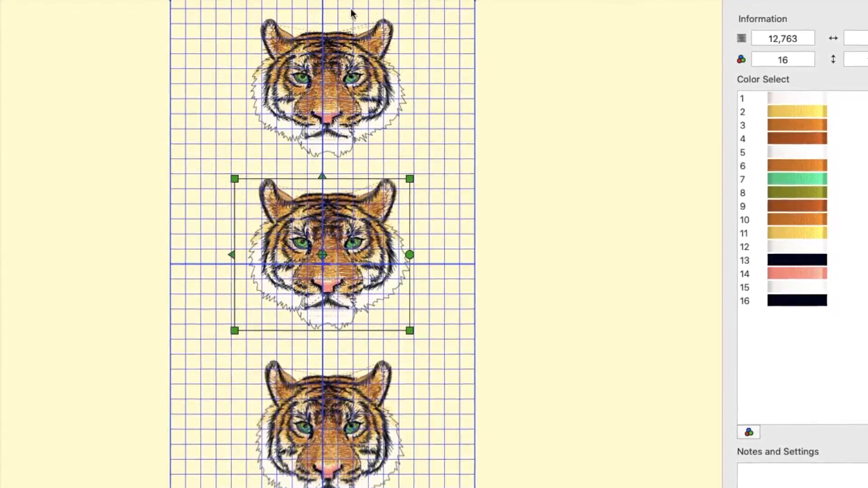
click(175, 0)
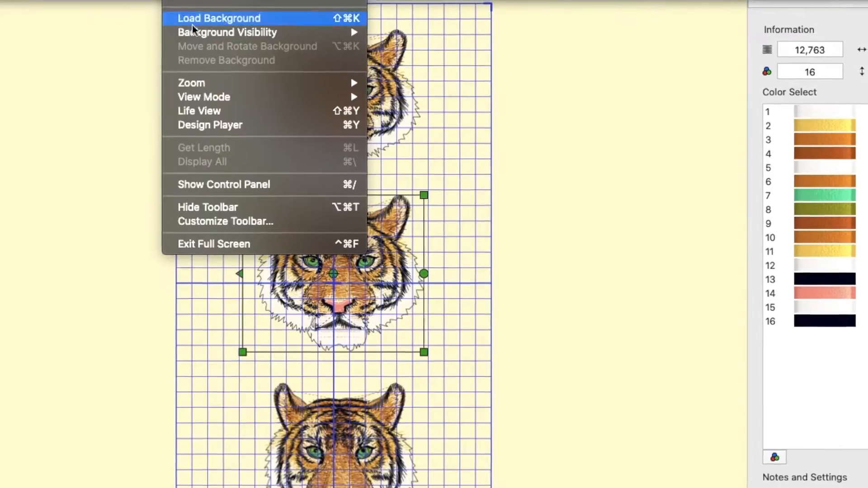
mouse_move(208, 104)
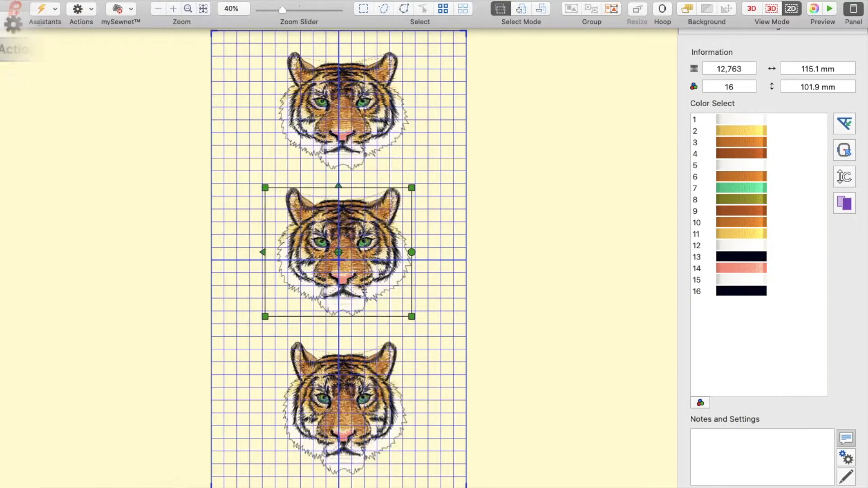
Set the grid size to 2 mm in the preferences.
click(68, 8)
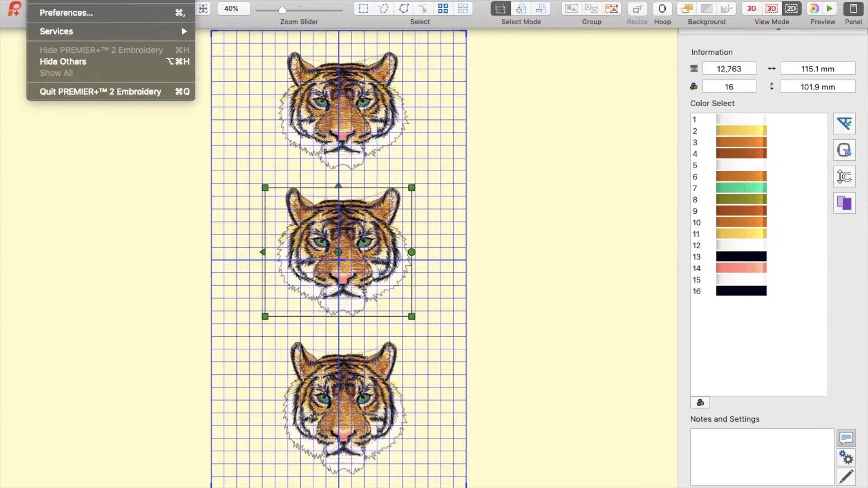
click(67, 13)
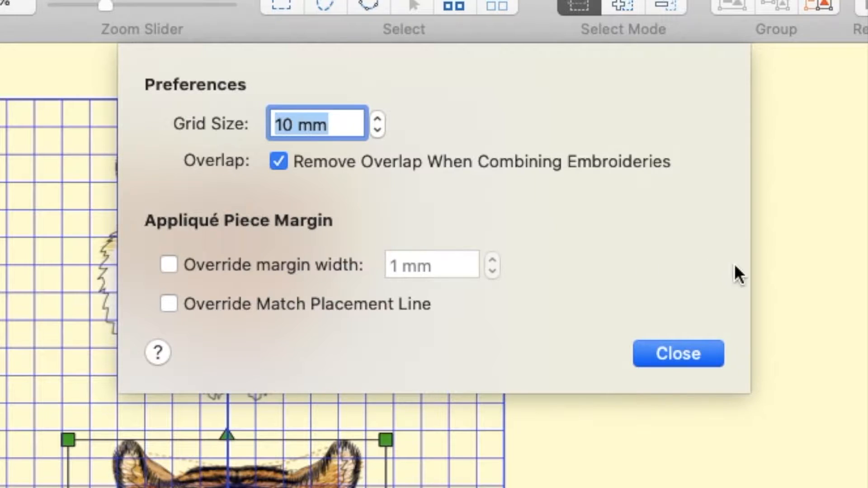
text(2MM)
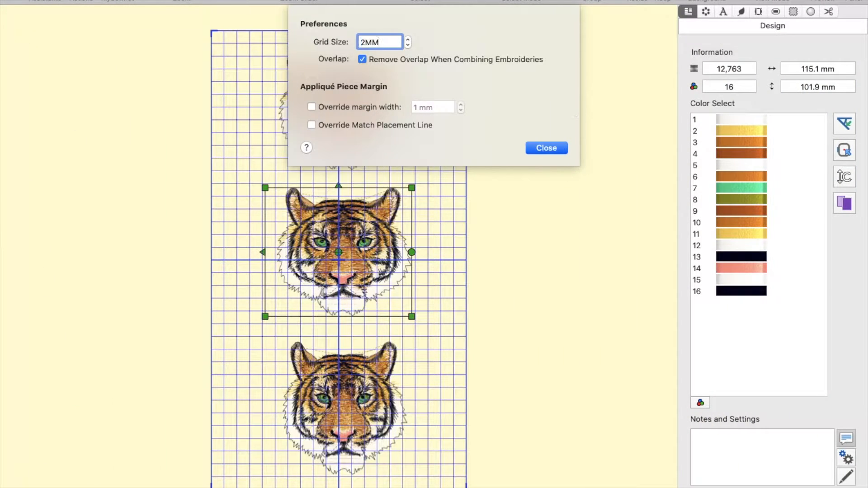
key(Return)
Set the grid size to 50 mm in the preferences.
click(50, 2)
click(88, 13)
text(50)
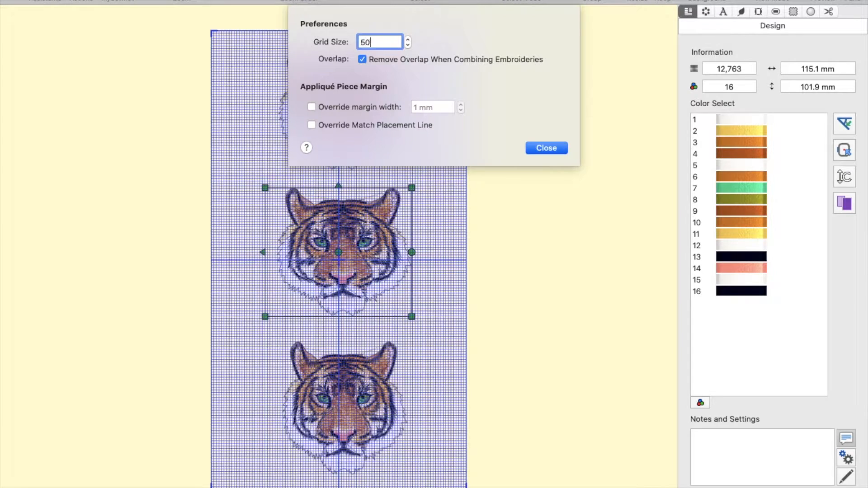
text(MM)
key(Return)
Restore the grid size to 10 mm in the preferences.
click(49, 3)
click(111, 14)
key(Return)
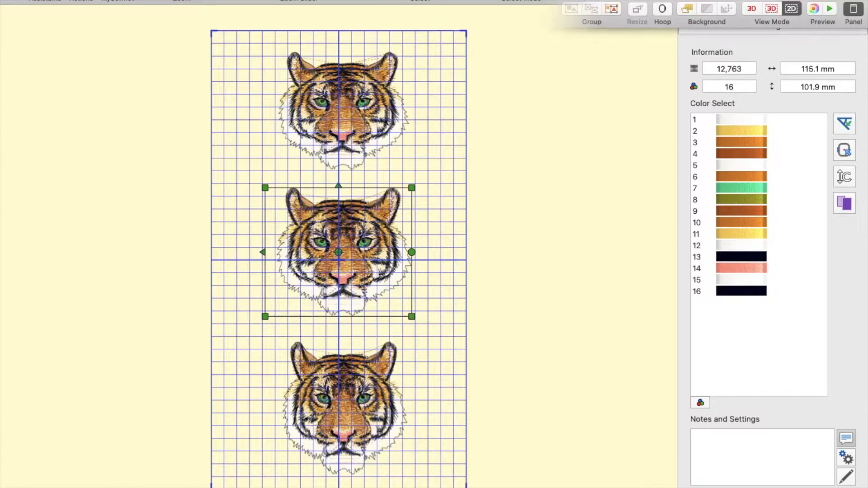
Hide the grid behind the tigers in the 2D view and show it again.
click(793, 10)
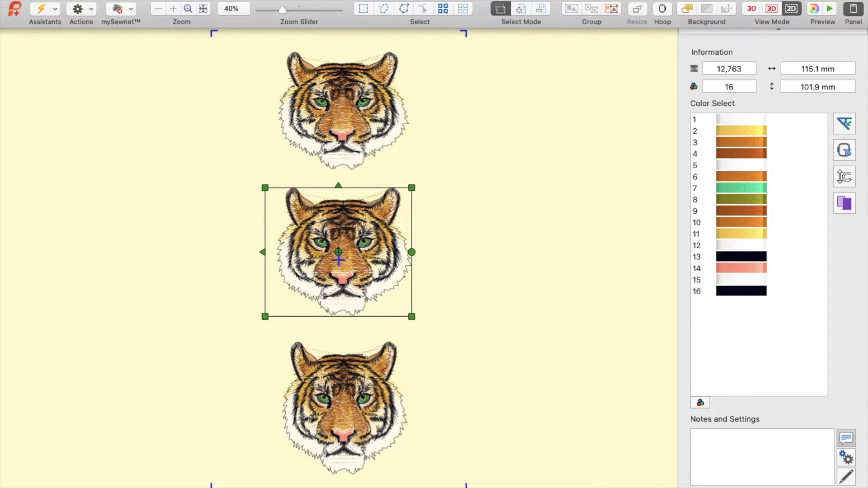
click(212, 1)
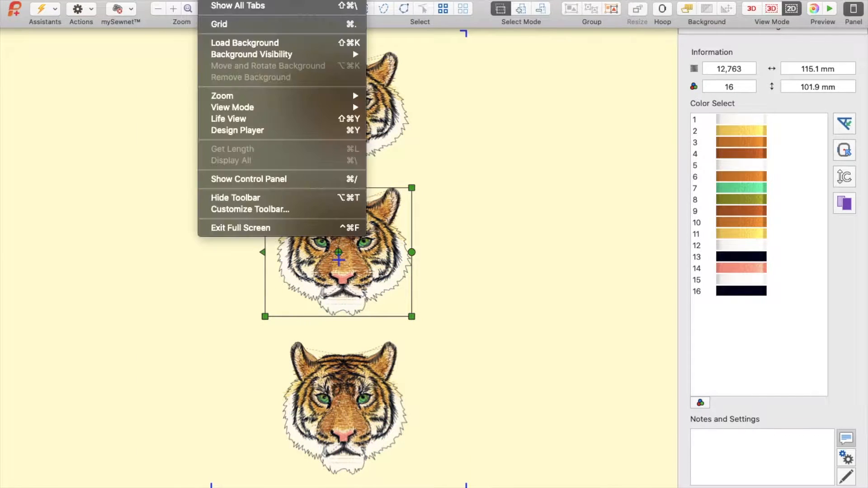
click(223, 25)
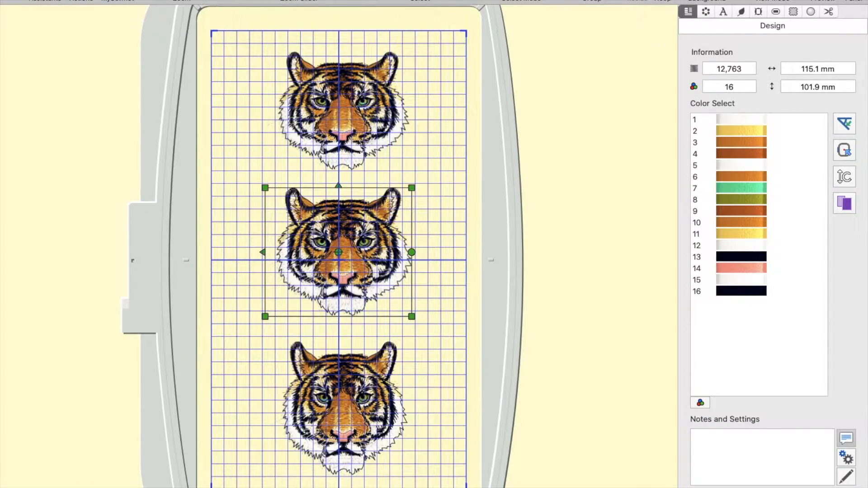
Examine the three tigers and the stitch detail of the middle one at several zoom levels, from the whole hoop to close up.
scroll(341, 258, up, 10)
scroll(337, 258, down, 10)
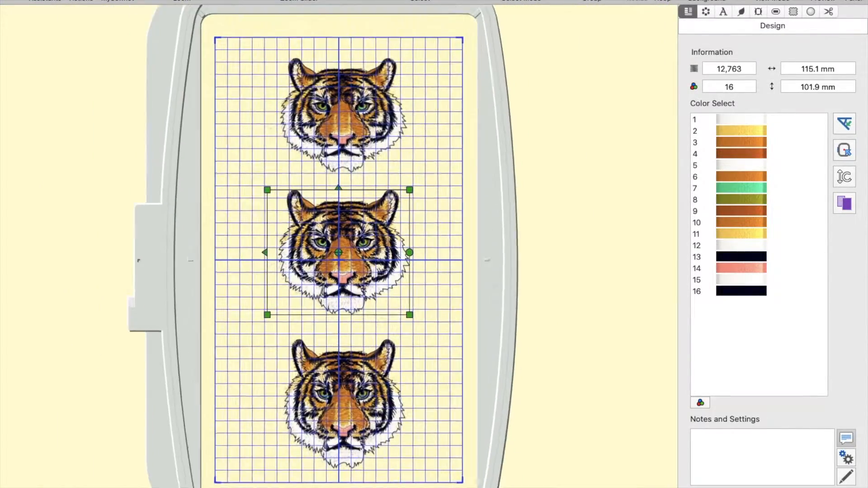
scroll(336, 258, up, 2)
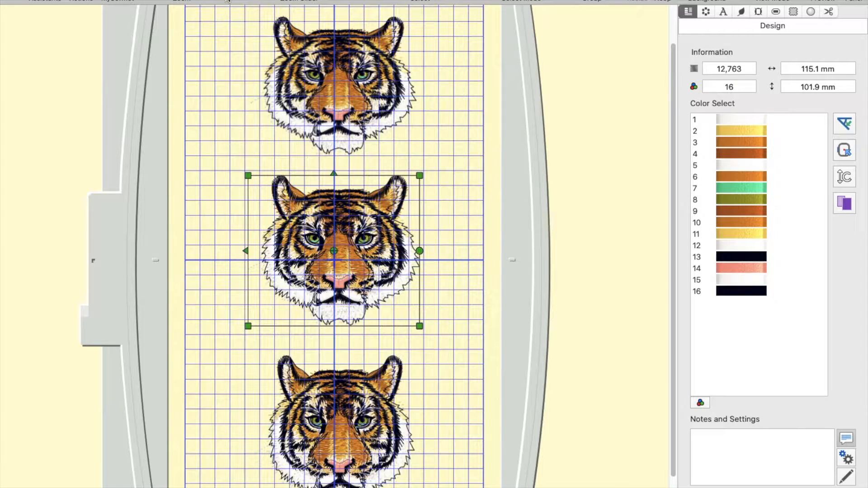
scroll(335, 181, up, 3)
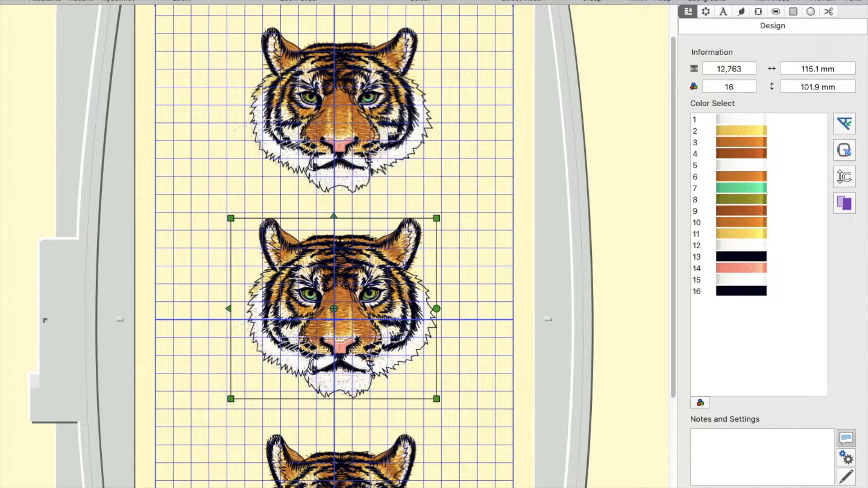
scroll(334, 181, up, 3)
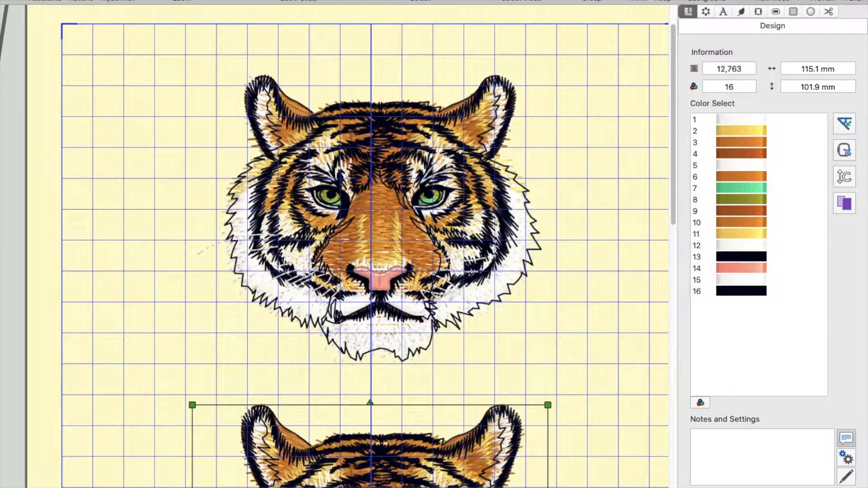
scroll(335, 226, down, 3)
scroll(335, 244, down, 5)
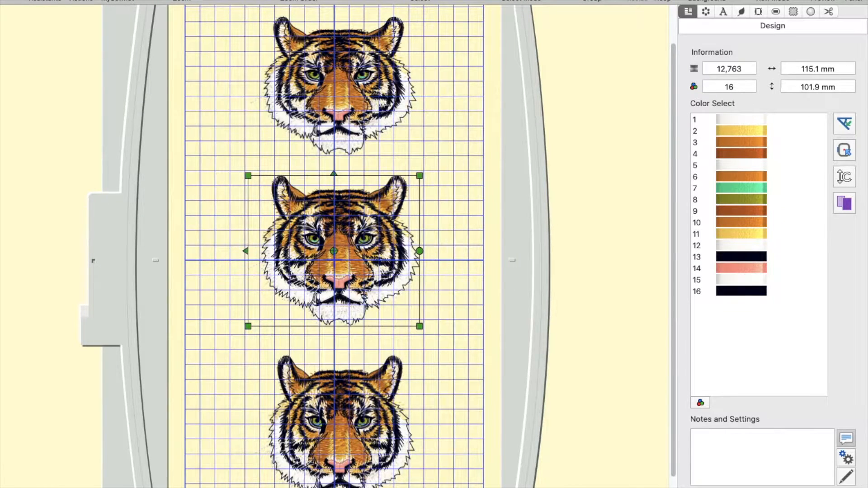
scroll(335, 253, down, 1)
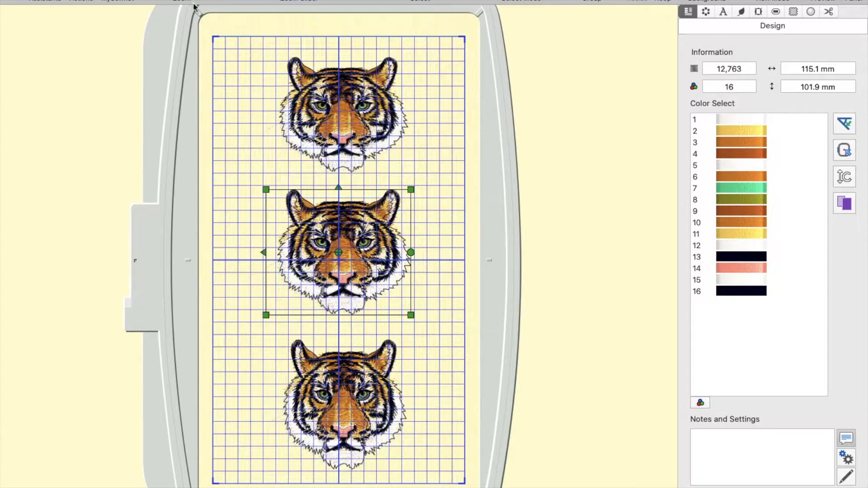
scroll(339, 261, up, 6)
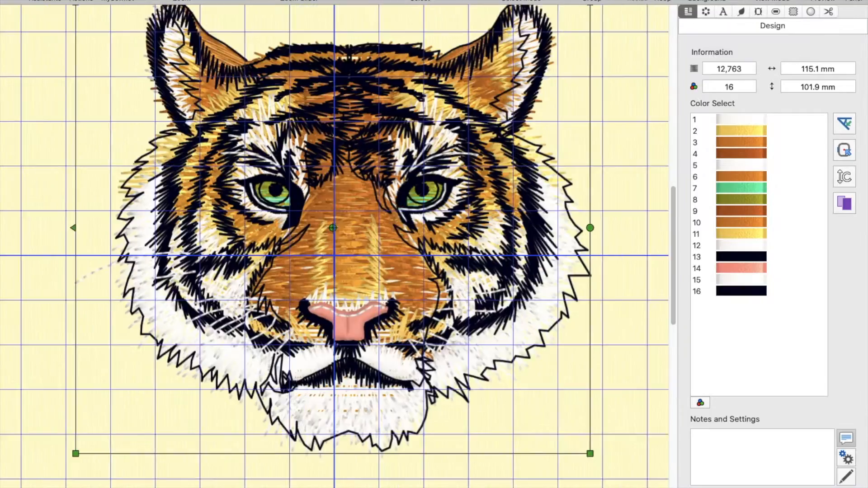
scroll(331, 202, down, 6)
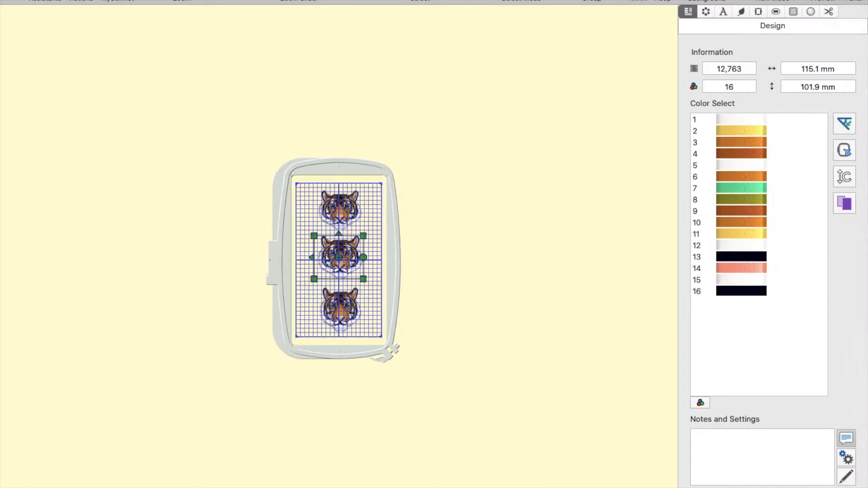
key(super+0)
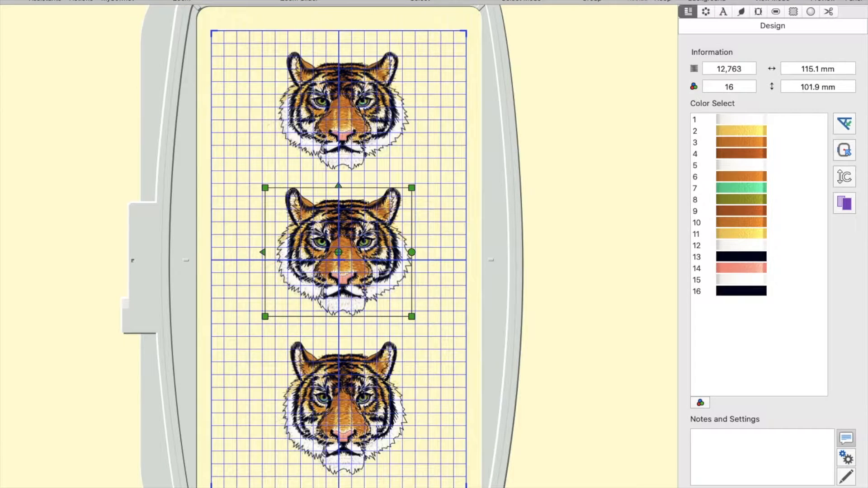
key(super+plus)
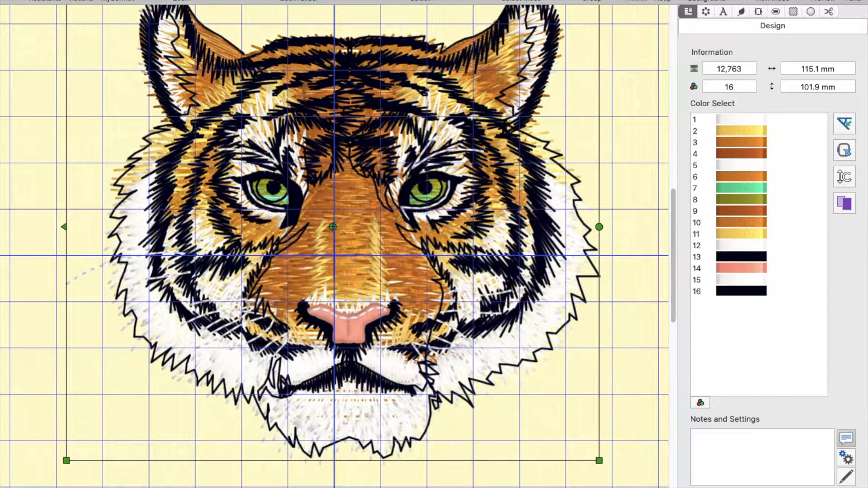
key(super+0)
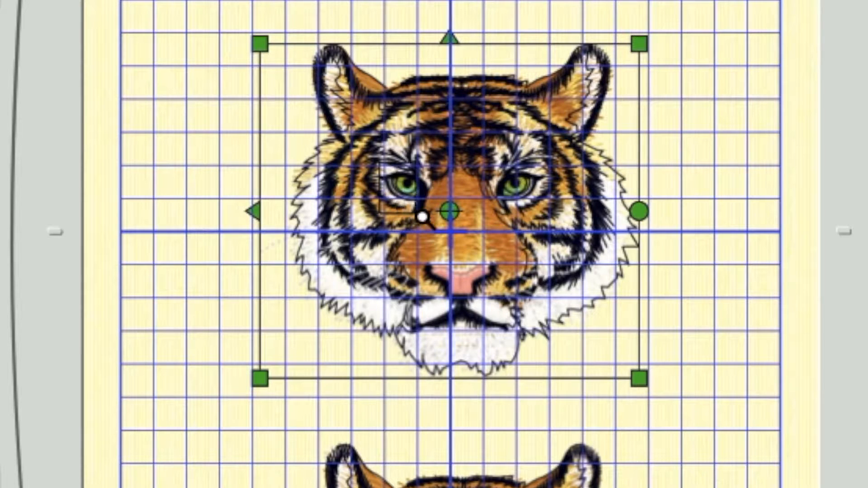
Zoom into a rectangular area around the middle tiger's eye and inspect the stitches at higher magnification.
drag(379, 164, 445, 217)
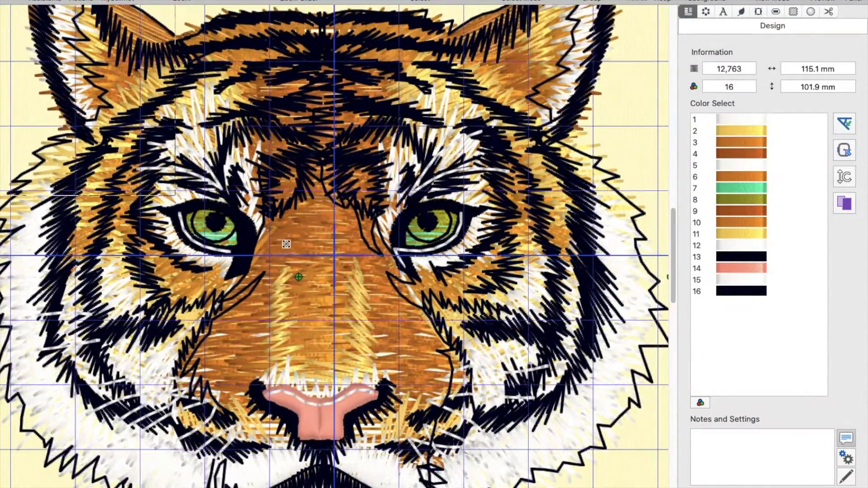
drag(286, 244, 282, 248)
drag(630, 131, 481, 185)
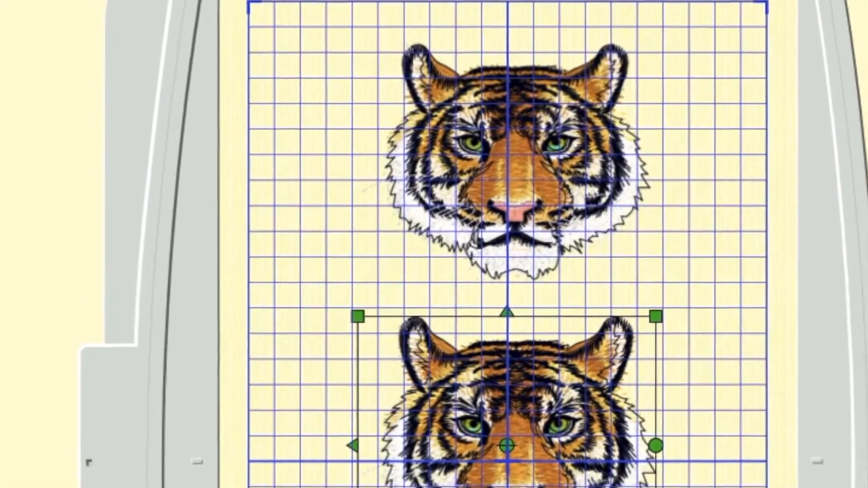
key(super+plus)
key(super+plus)
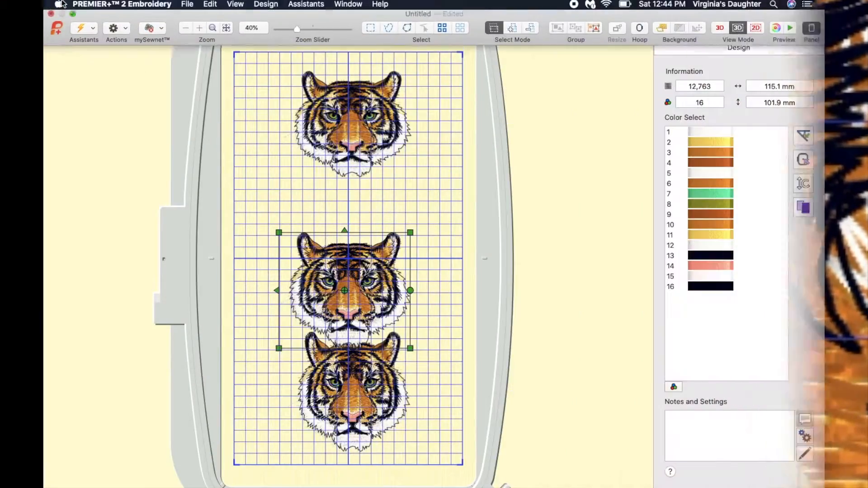
click(21, 6)
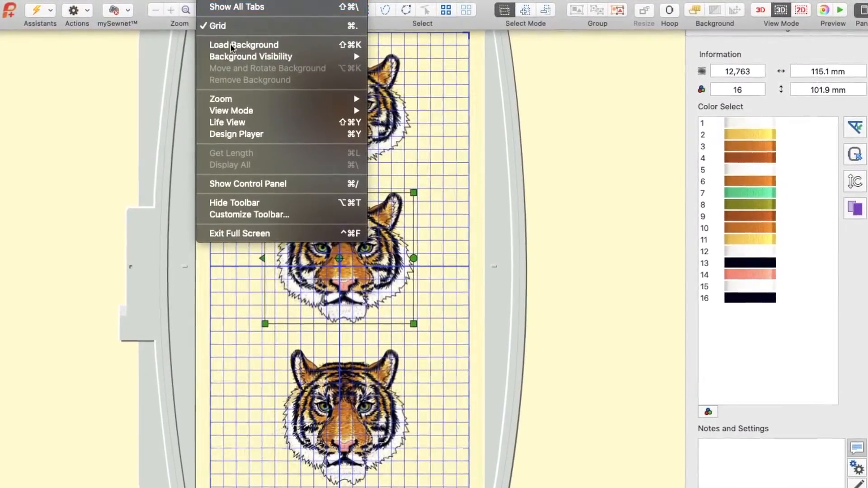
mouse_move(247, 99)
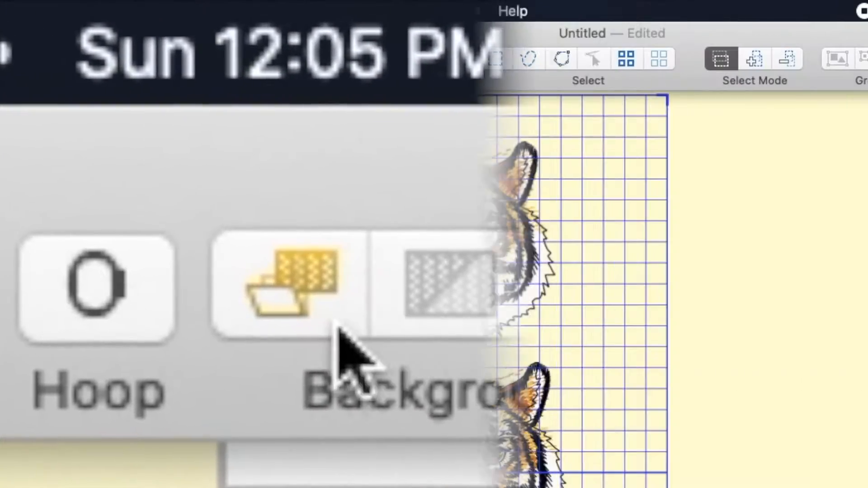
click(248, 12)
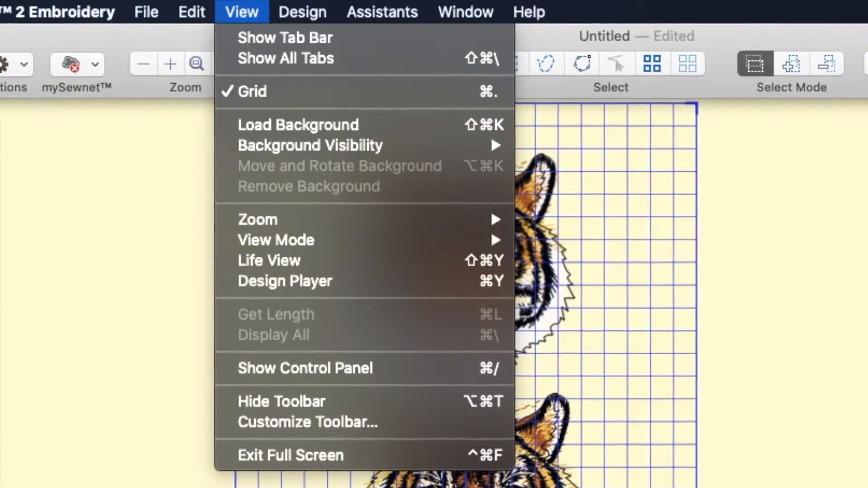
Start loading a previously saved garment background and browse the Bags & Hats, Children, Home, Ladies and Men folders.
key(Escape)
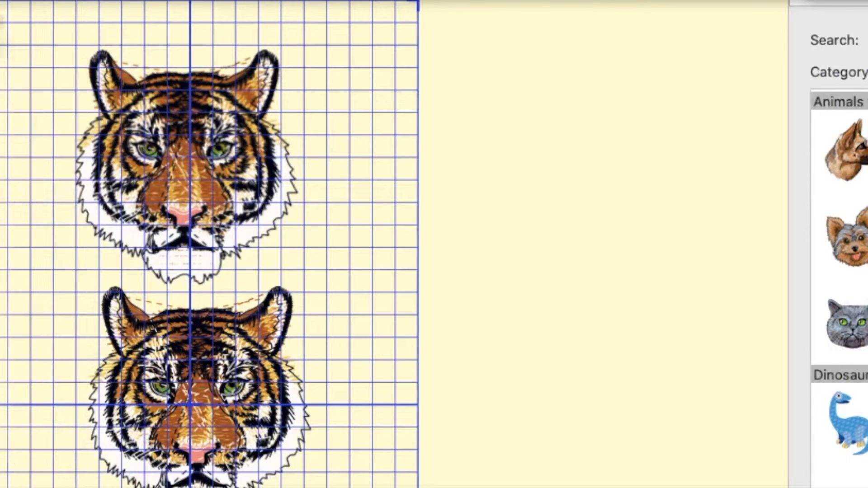
key(shift+super+k)
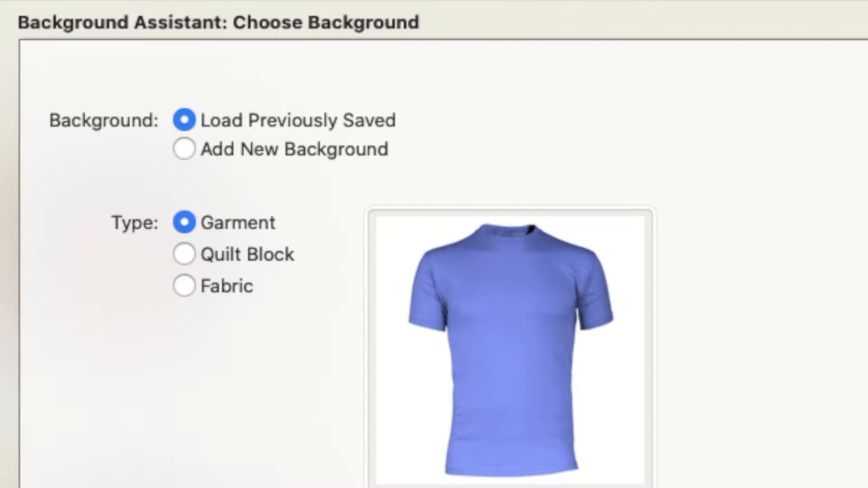
click(693, 458)
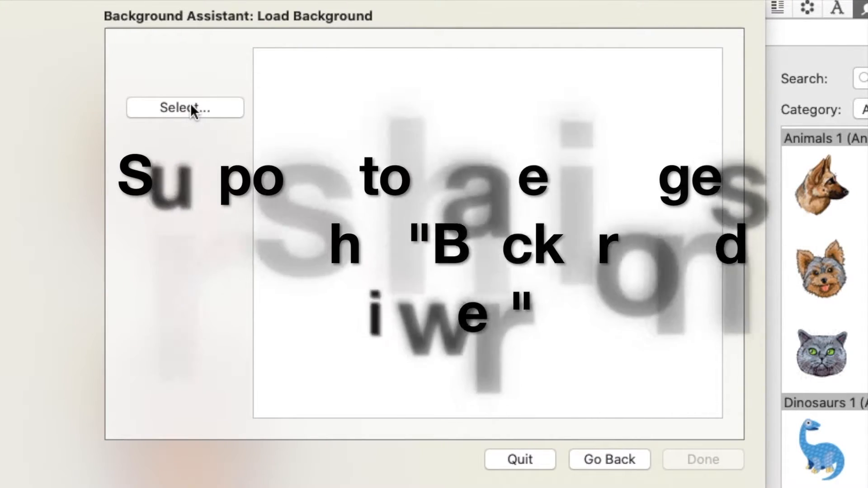
click(191, 107)
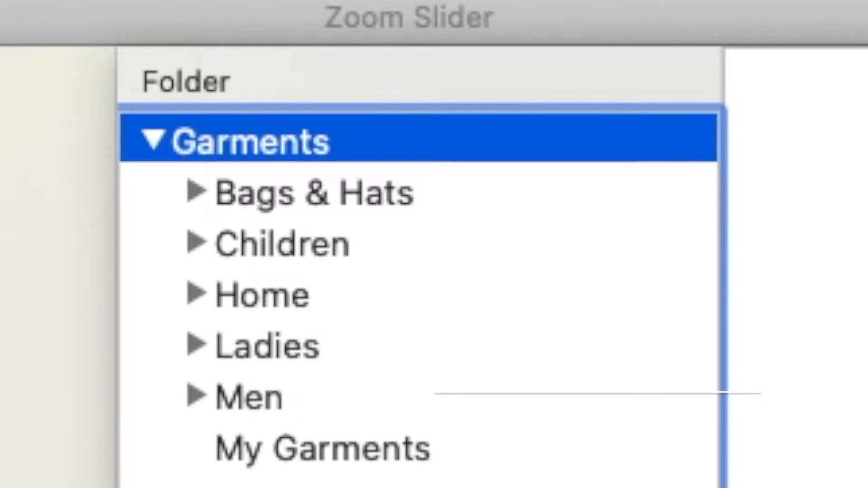
click(396, 205)
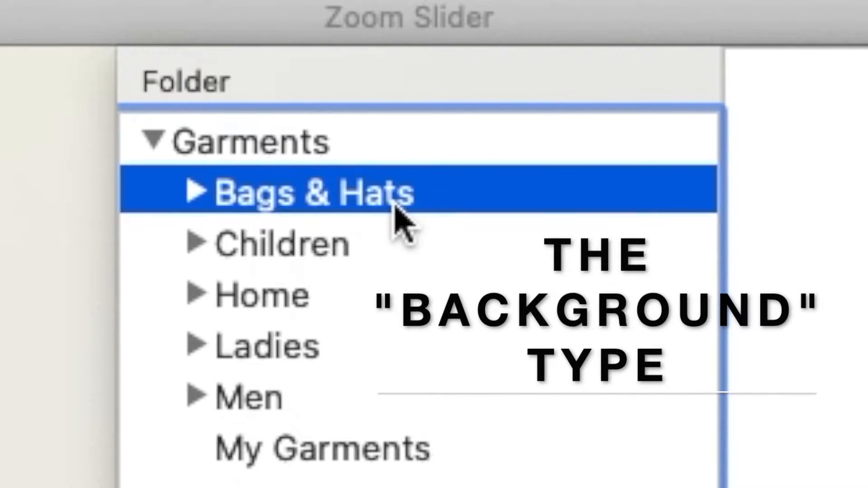
click(327, 253)
click(316, 308)
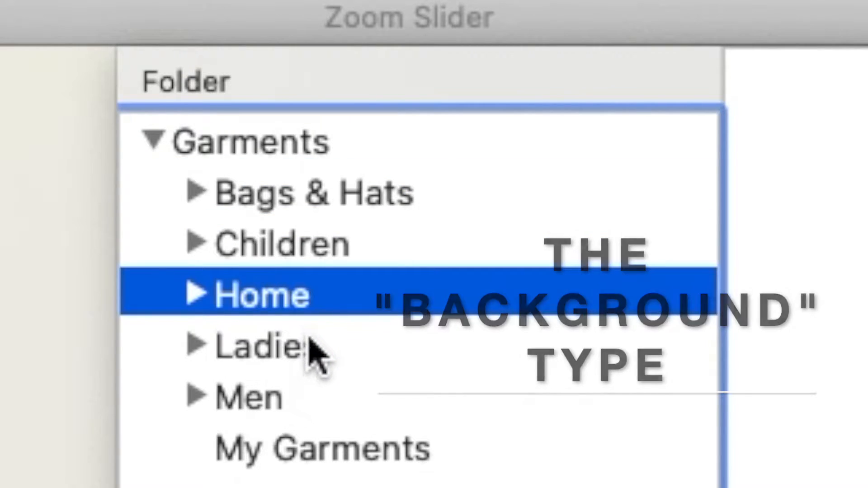
click(311, 352)
click(293, 407)
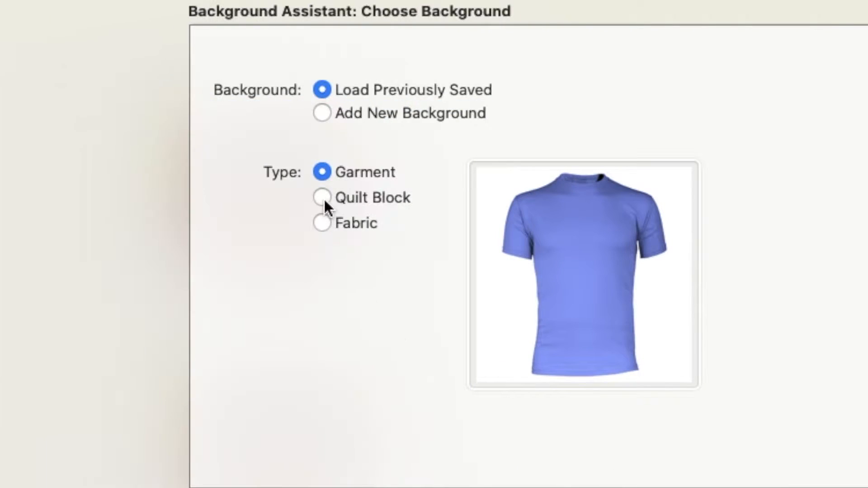
Switch the background type to Quilt Block, look through the saved quilt block folders and leave without choosing one.
click(324, 199)
key(Return)
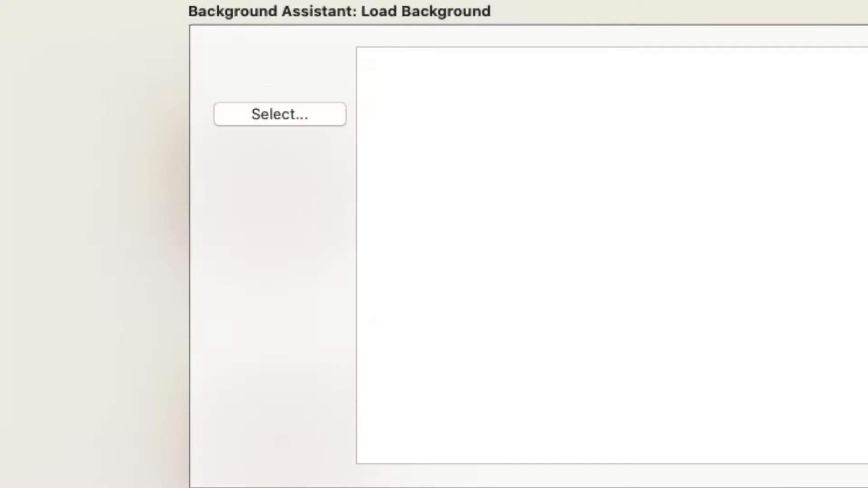
click(276, 116)
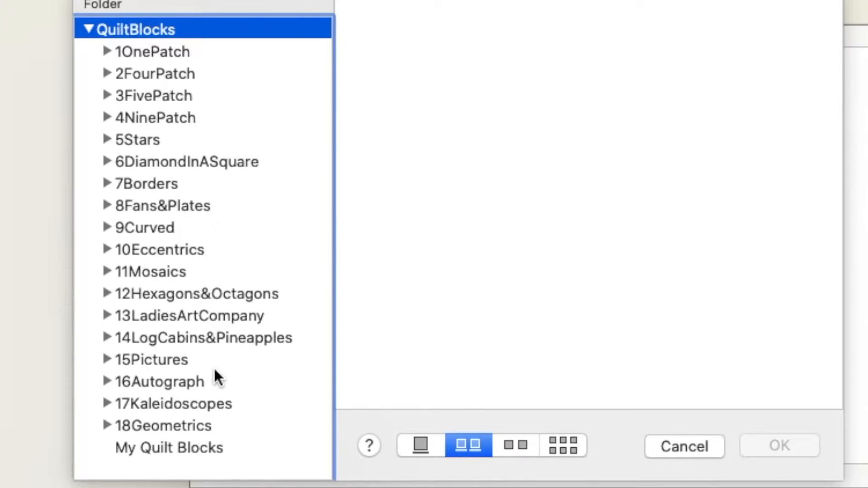
drag(143, 100, 139, 233)
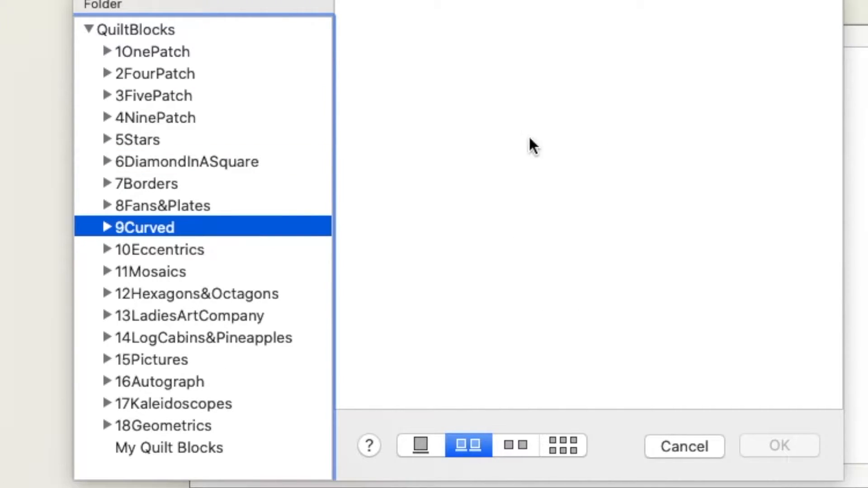
click(233, 425)
click(683, 440)
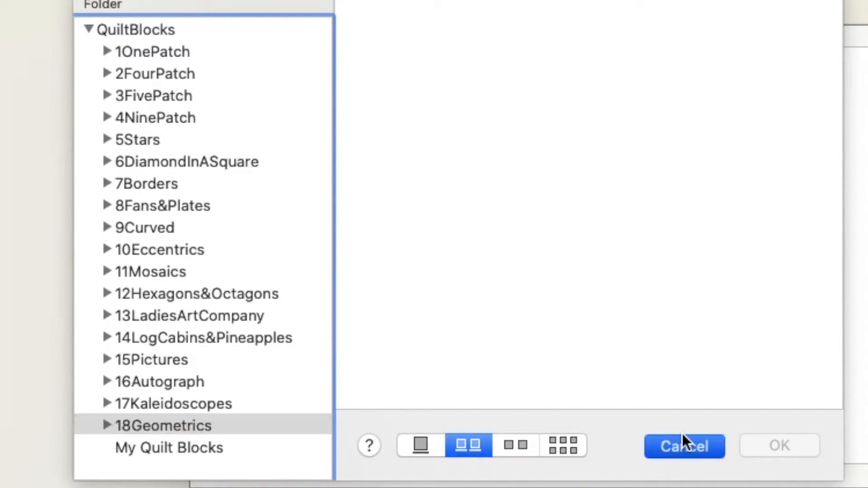
Switch the background type to Fabric and try the first denim picture in the My Fabrics folder.
click(639, 460)
click(252, 214)
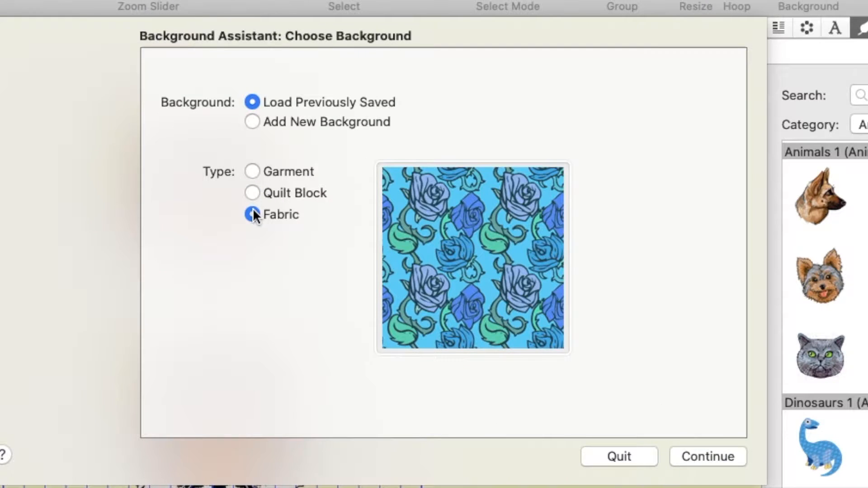
click(713, 458)
click(224, 123)
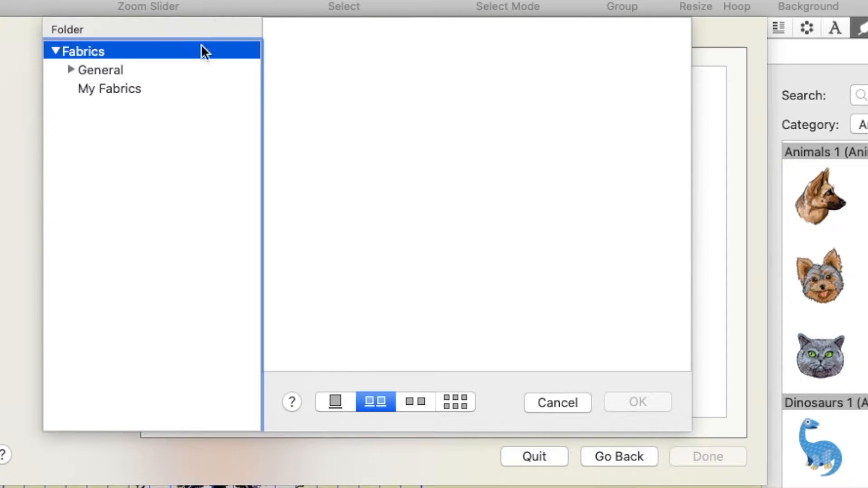
click(112, 70)
click(112, 89)
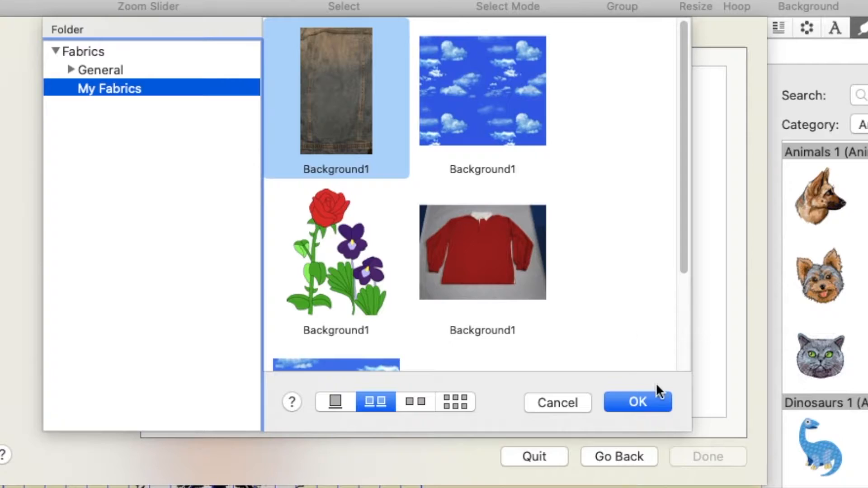
click(643, 400)
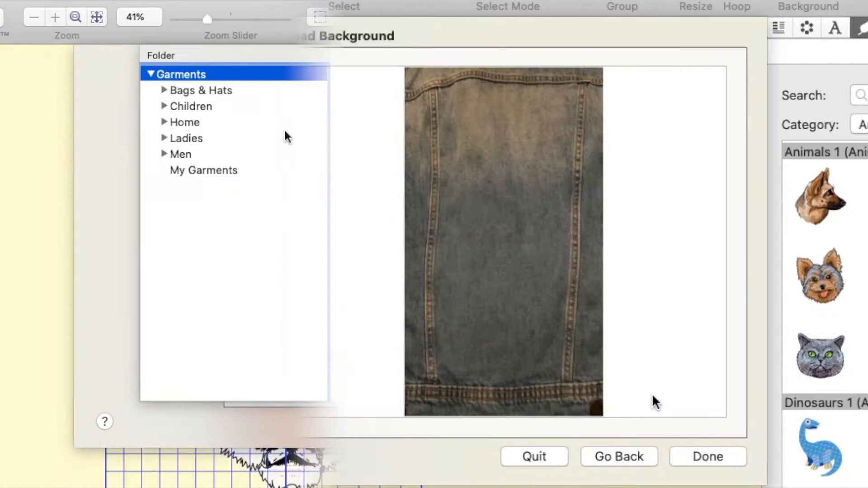
Load the denim vest on orange cloth from the My Garments folder as the background behind the tigers.
click(227, 170)
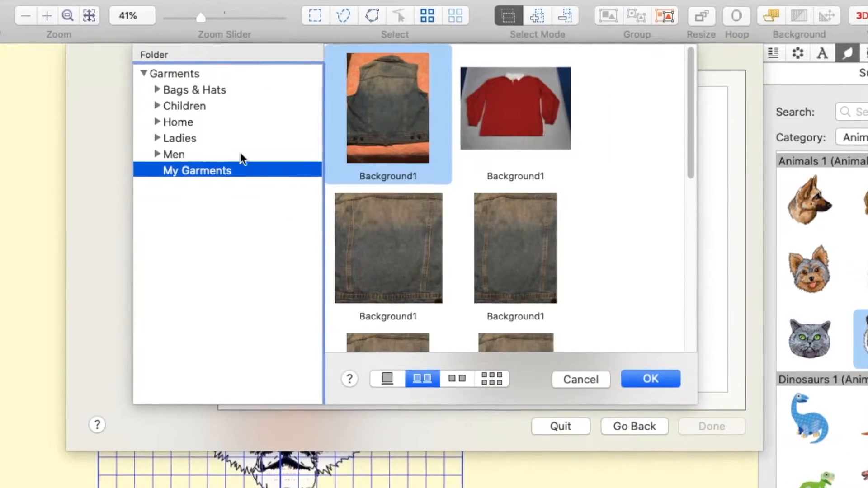
scroll(403, 223, down, 10)
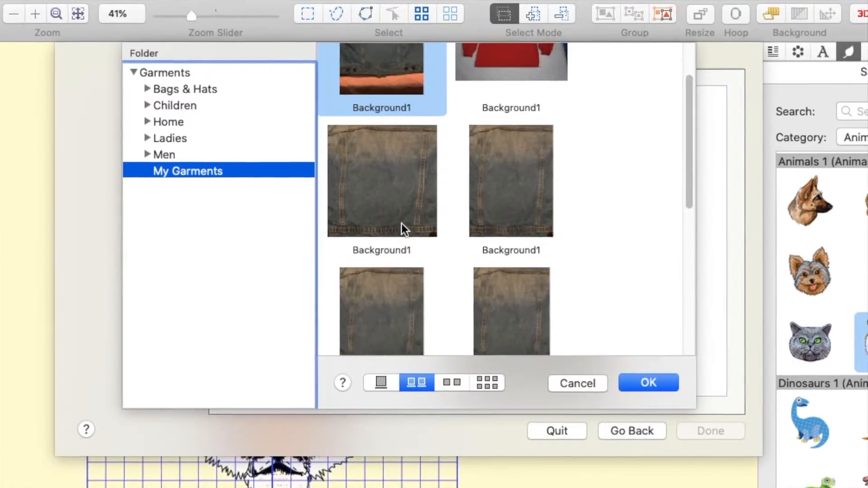
scroll(406, 223, up, 10)
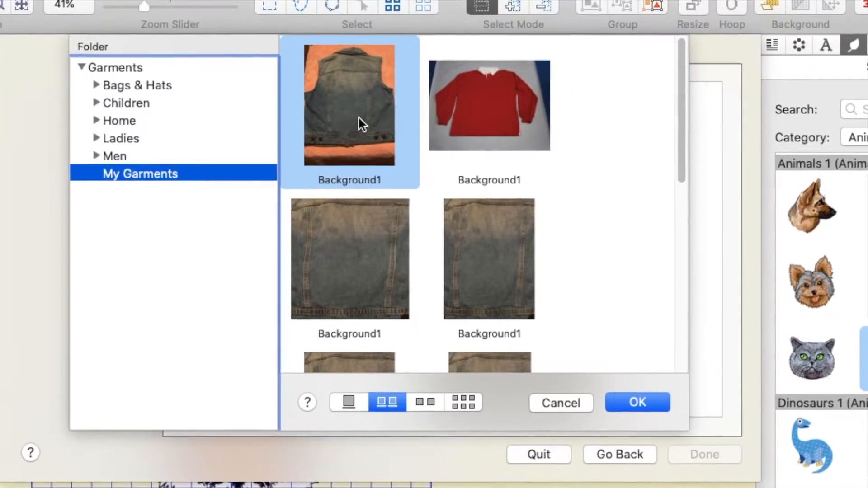
click(640, 397)
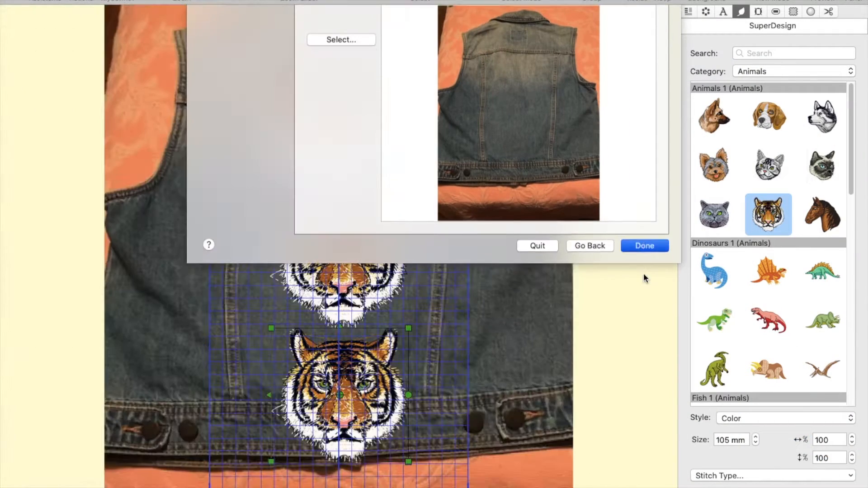
click(701, 470)
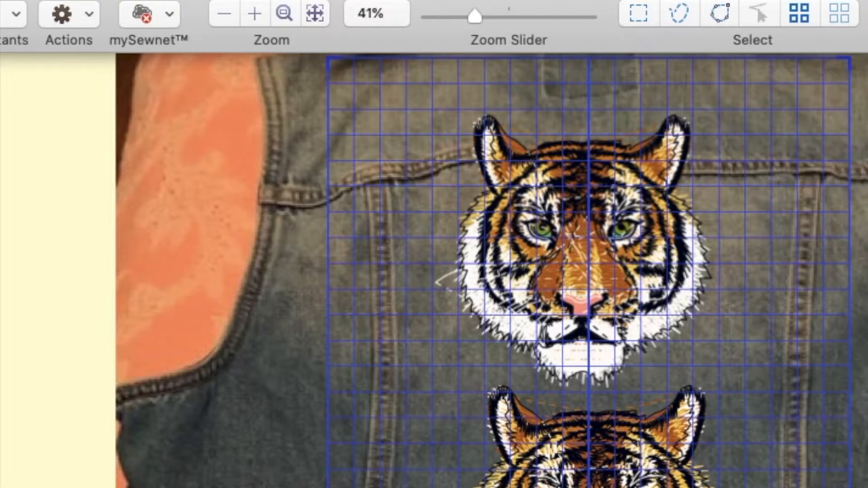
Turn the vest background on and set its Fade Background level to 100%.
click(330, 1)
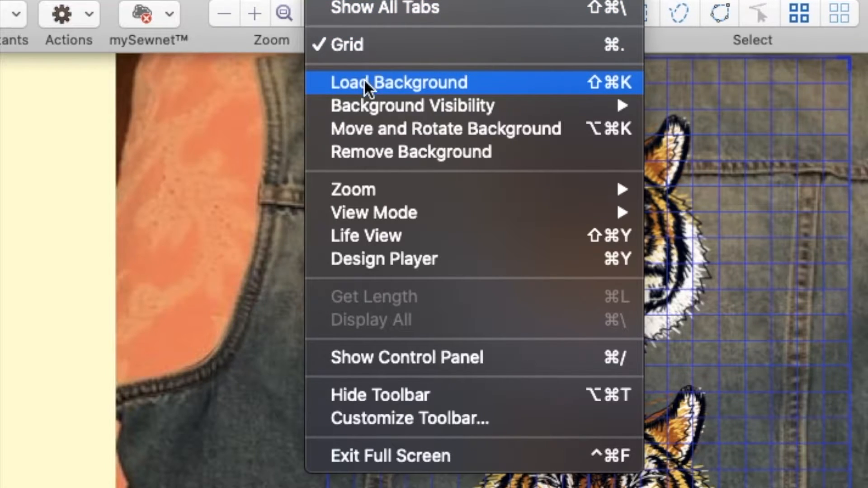
mouse_move(374, 112)
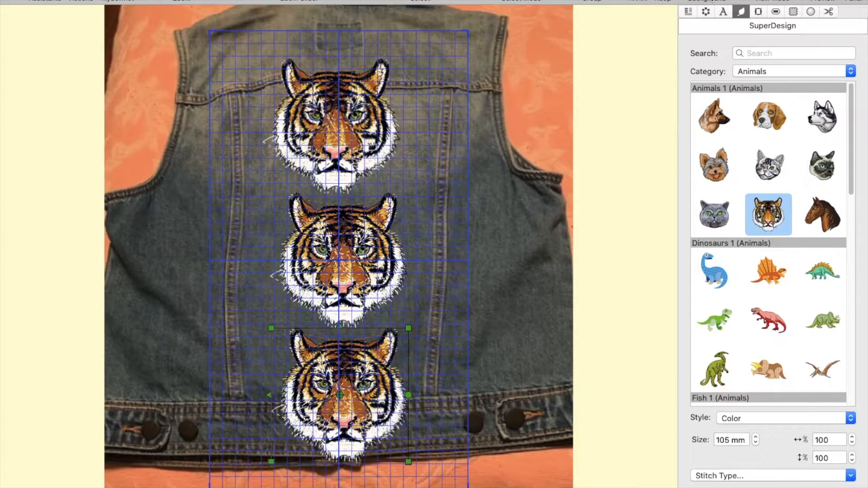
mouse_move(707, 28)
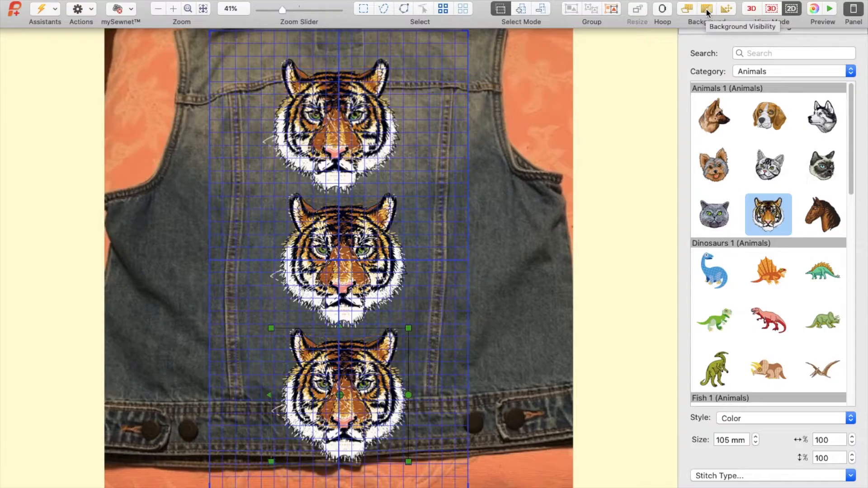
click(706, 8)
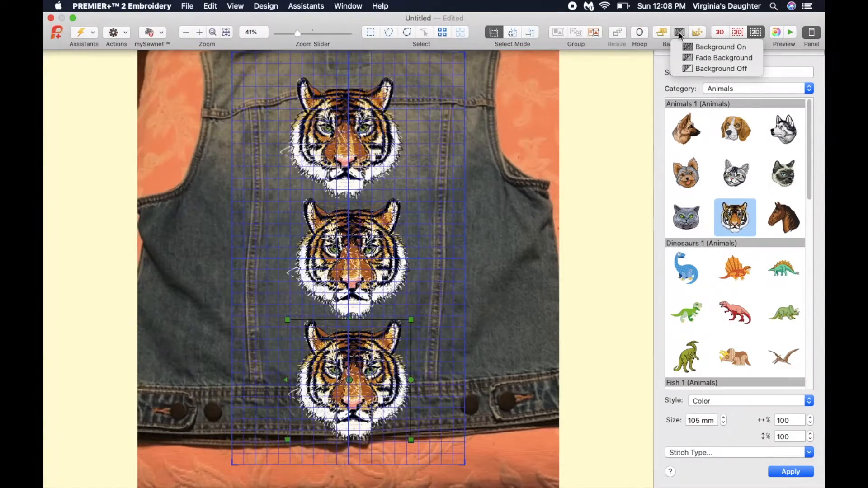
click(697, 47)
click(681, 32)
click(702, 58)
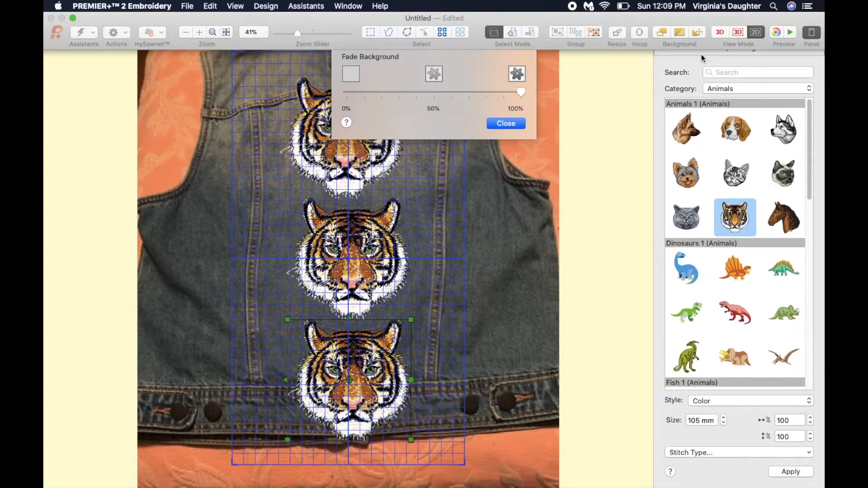
mouse_move(520, 71)
mouse_down()
mouse_move(342, 71)
mouse_move(534, 69)
mouse_up()
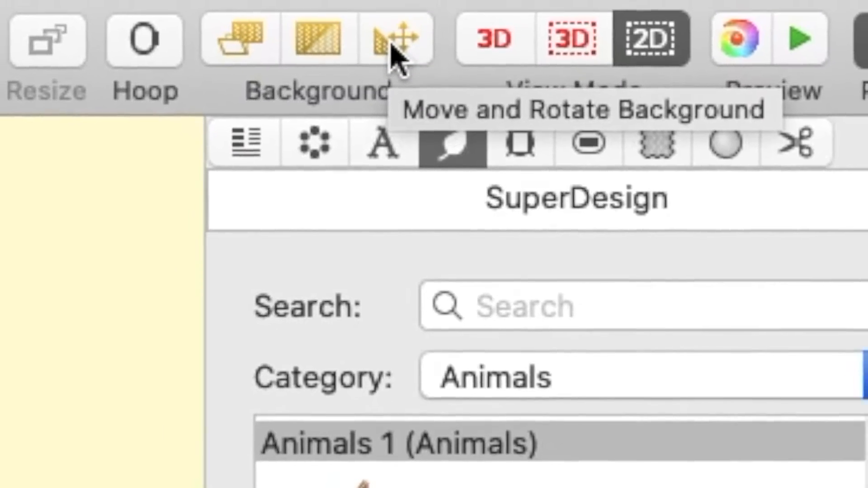
Move the vest background down behind the tigers with Move and Rotate Background.
click(397, 53)
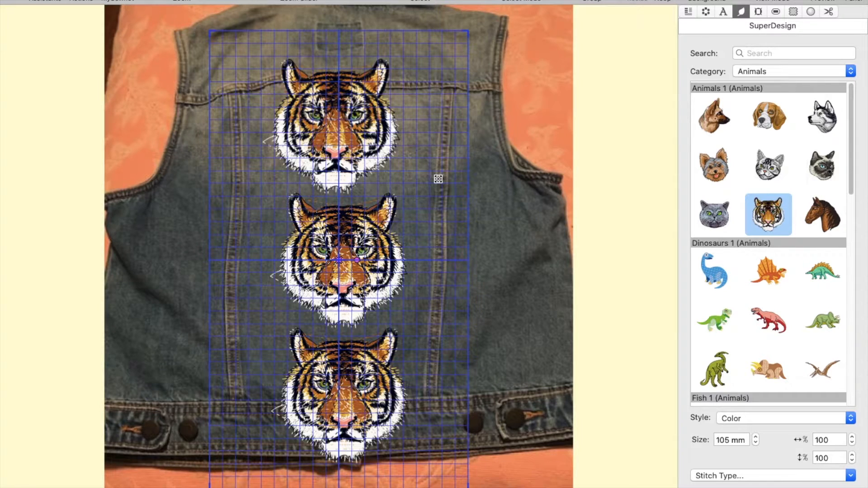
mouse_move(398, 240)
mouse_down()
mouse_move(444, 199)
mouse_move(275, 224)
mouse_move(342, 329)
mouse_move(535, 223)
mouse_move(398, 271)
mouse_move(410, 277)
mouse_up()
right_click(410, 277)
click(435, 284)
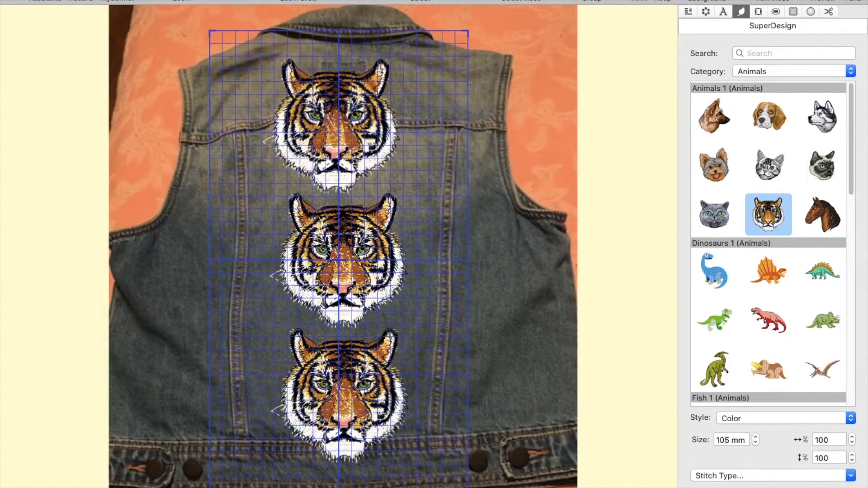
Fine-tune the vest background's placement and rearrange the tigers as a spaced column of two.
drag(452, 141, 360, 216)
drag(409, 377, 506, 312)
right_click(505, 312)
drag(345, 131, 358, 307)
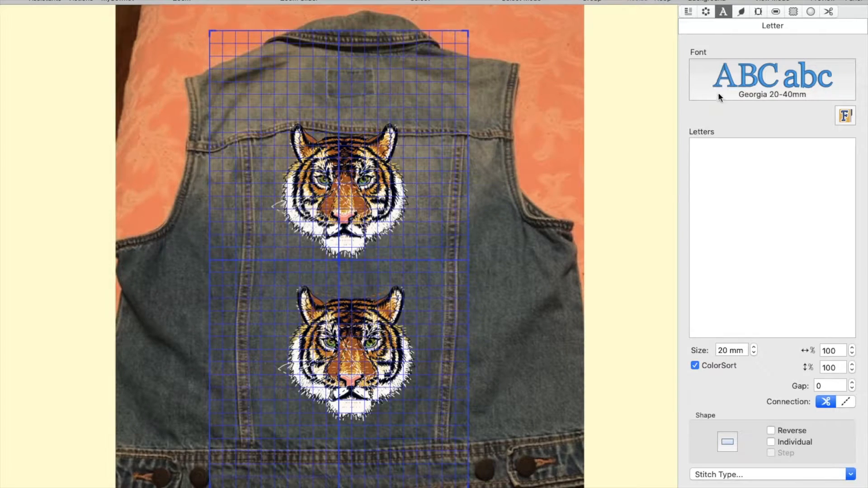
Create the lettering CINCI and Bengals!!! in the Clarendon 12-30mm font at 12 mm.
click(719, 95)
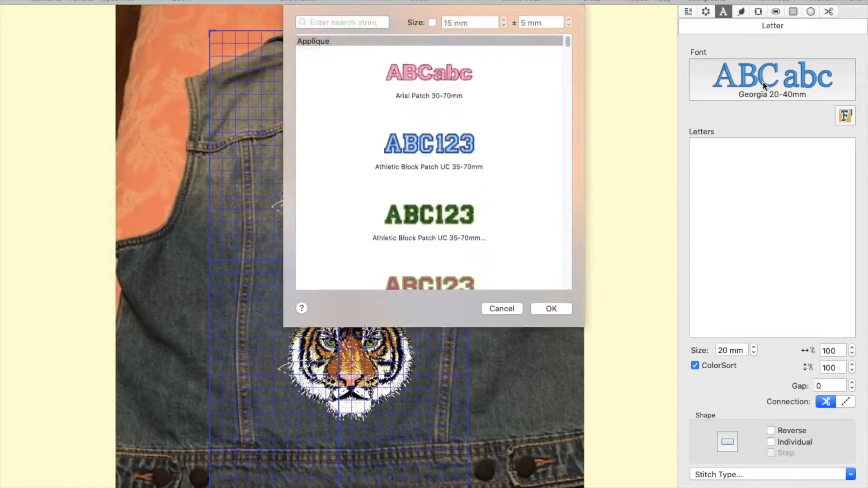
click(441, 57)
key(Return)
click(719, 177)
text(CINCI)
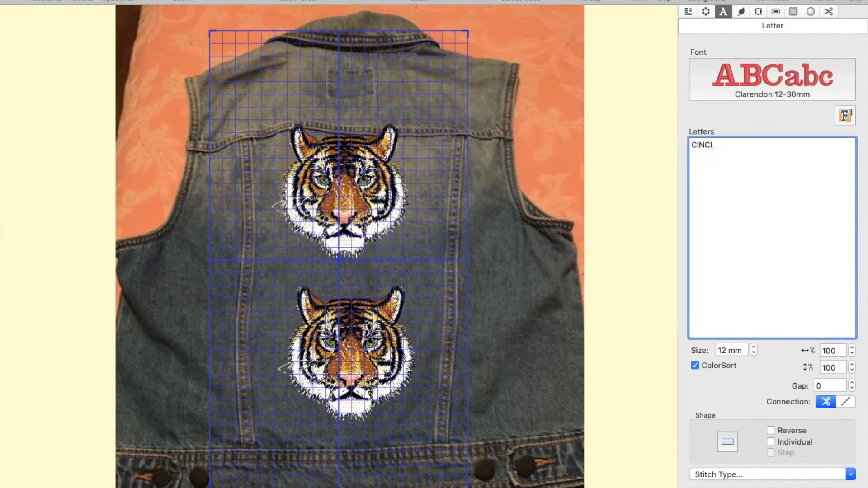
click(356, 110)
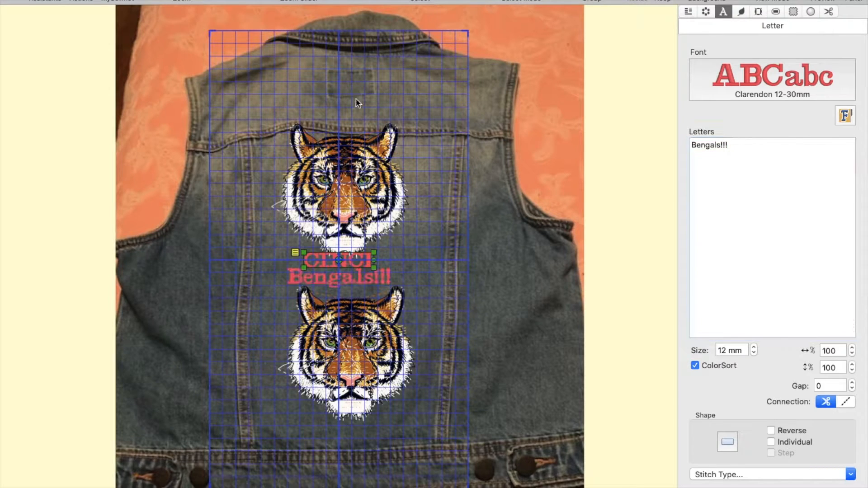
Enlarge both words, placing CINCI above the upper tiger and Bengals!!! between the two tigers.
drag(340, 256, 467, 123)
drag(411, 108, 376, 93)
click(350, 277)
drag(350, 277, 351, 267)
drag(392, 277, 362, 263)
drag(278, 273, 268, 305)
drag(359, 280, 356, 284)
Move the lower tiger down and reposition the Bengals!!! lettering in the gap between the tigers.
click(350, 354)
drag(351, 354, 350, 373)
click(345, 291)
drag(346, 291, 339, 301)
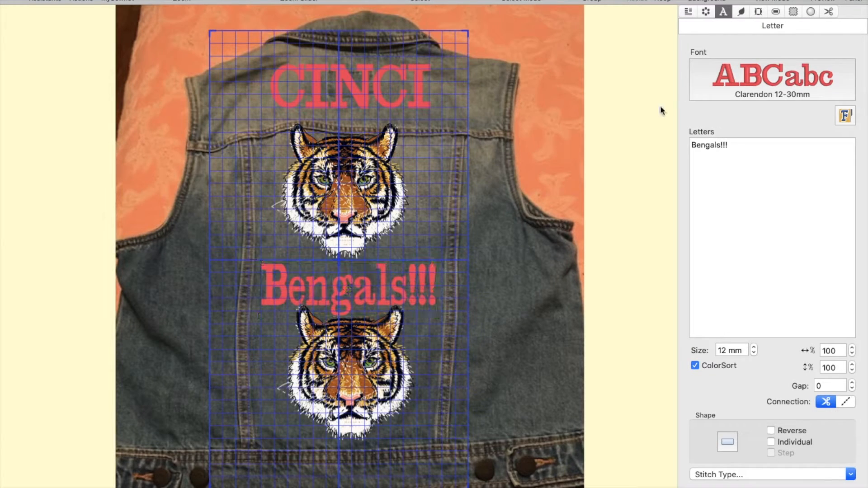
click(606, 238)
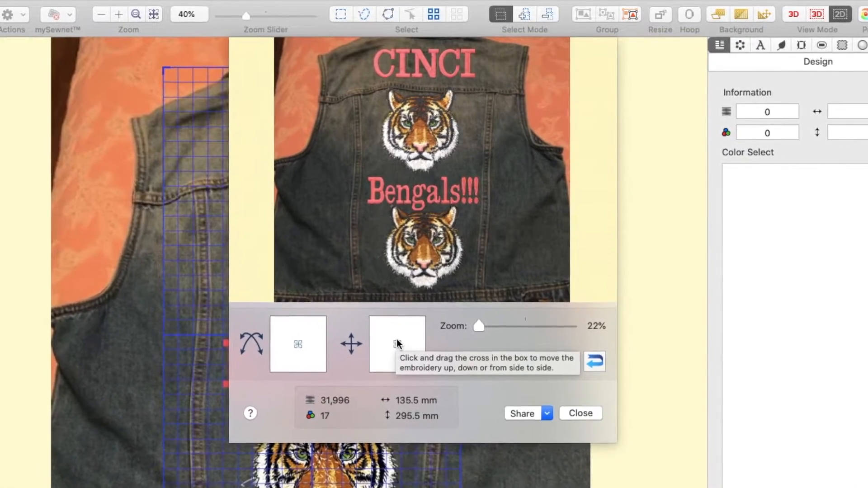
Examine the vest preview in Life View by panning it and tilting it in several directions.
drag(391, 349, 402, 389)
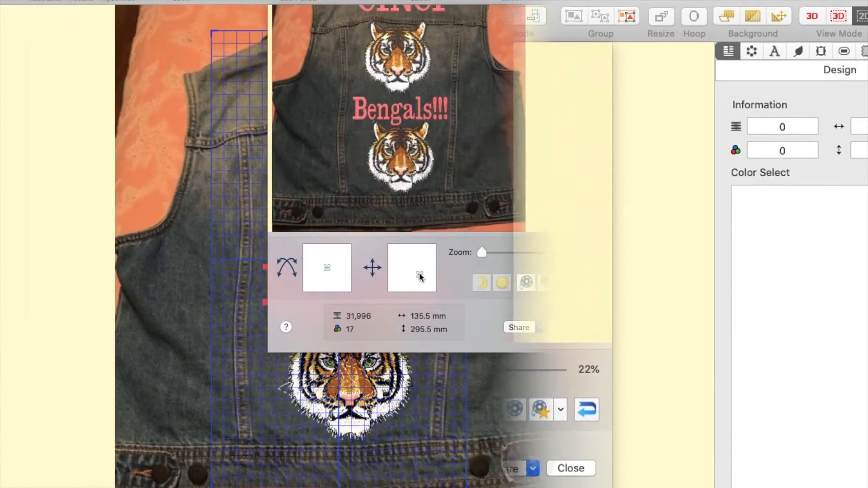
drag(421, 281, 409, 265)
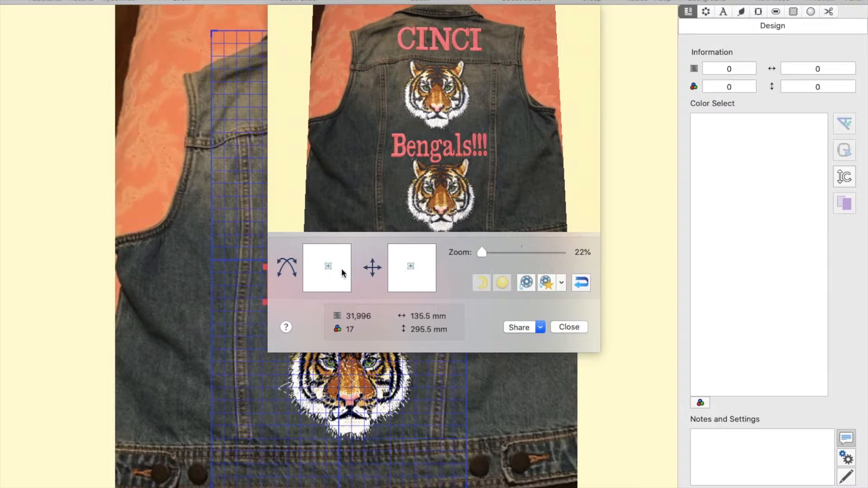
drag(327, 268, 309, 268)
drag(259, 368, 282, 364)
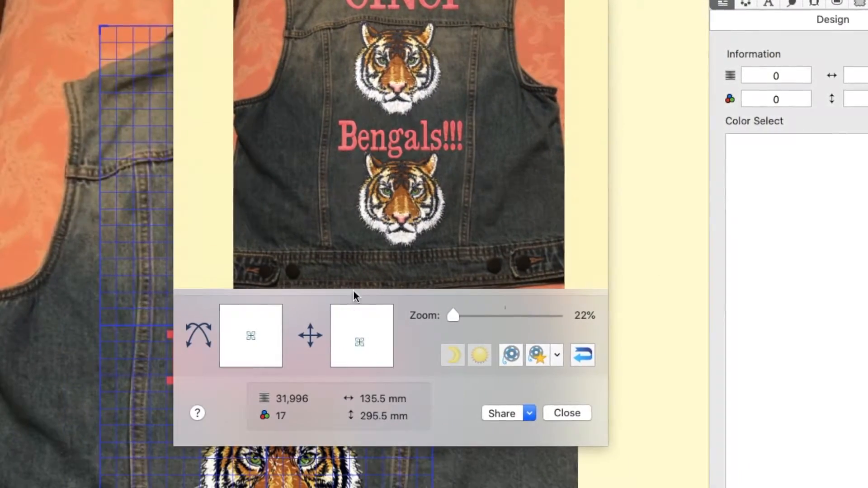
mouse_move(346, 167)
mouse_down()
mouse_move(387, 198)
mouse_move(364, 182)
mouse_move(362, 162)
mouse_up()
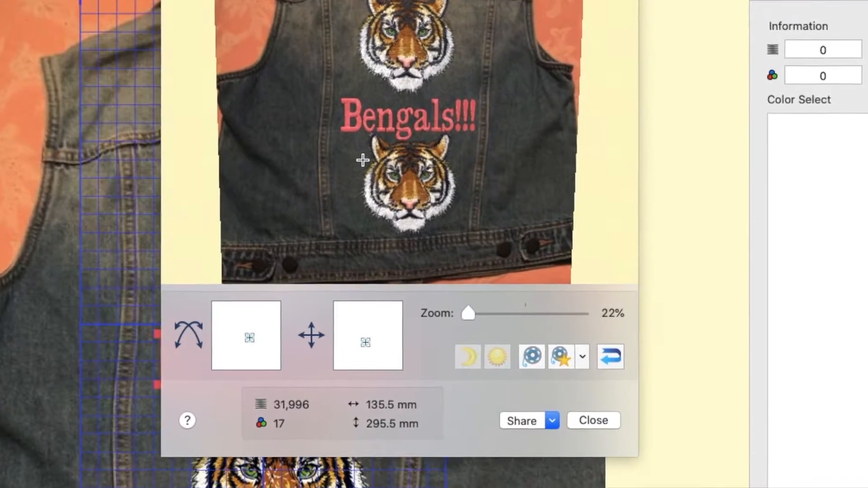
click(380, 338)
mouse_move(375, 163)
mouse_down()
mouse_move(376, 181)
mouse_move(365, 180)
mouse_up()
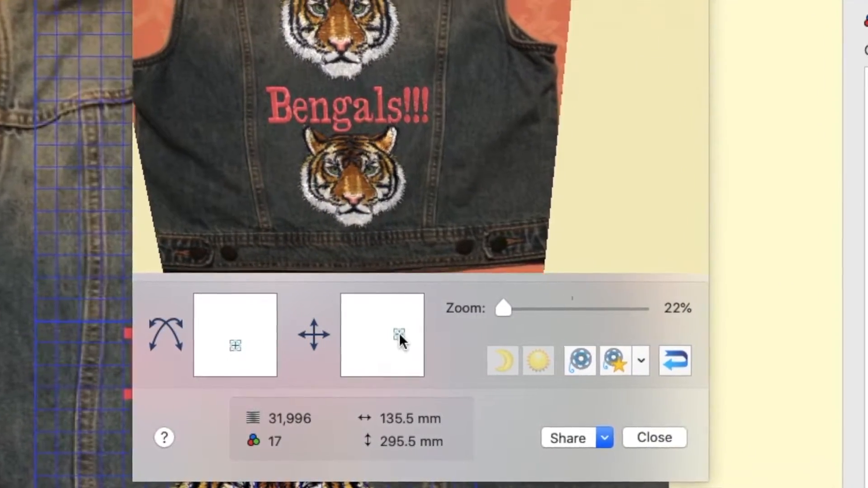
drag(398, 340, 394, 366)
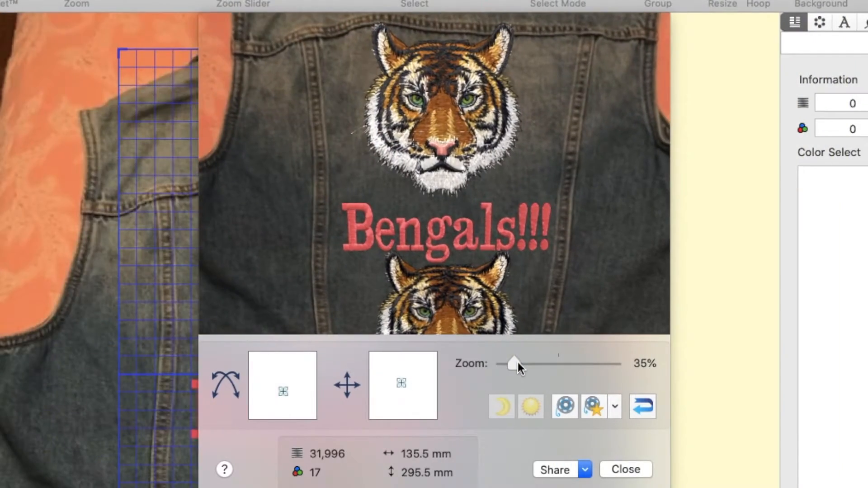
Inspect the Bengals!!! lettering at 100% zoom in Life View, and return the preview to a flatter view at 25%.
drag(517, 363, 556, 361)
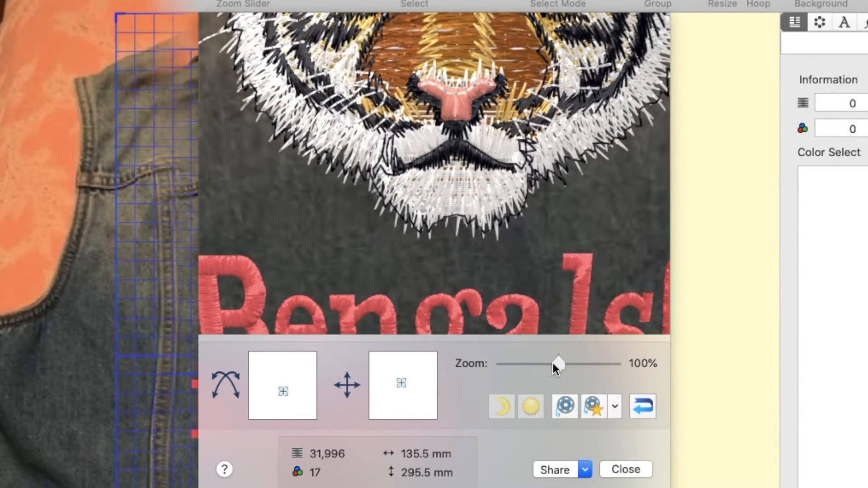
mouse_move(412, 363)
mouse_down()
mouse_move(406, 350)
mouse_move(412, 371)
mouse_up()
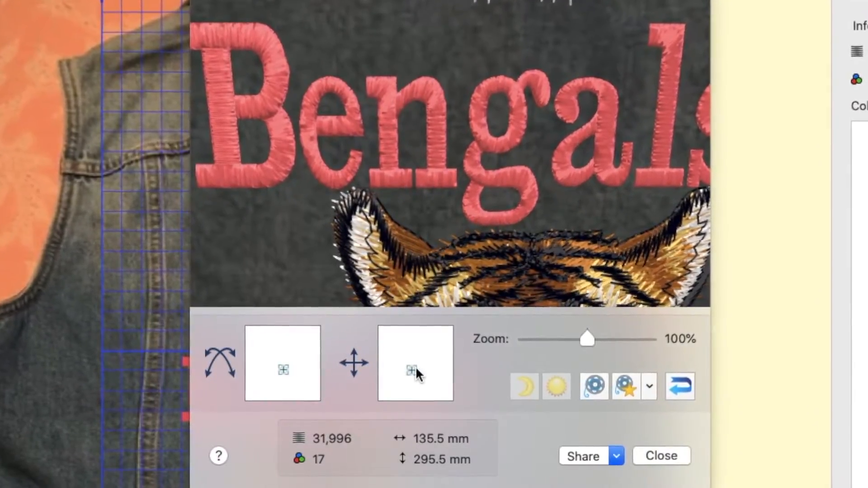
drag(590, 331, 535, 315)
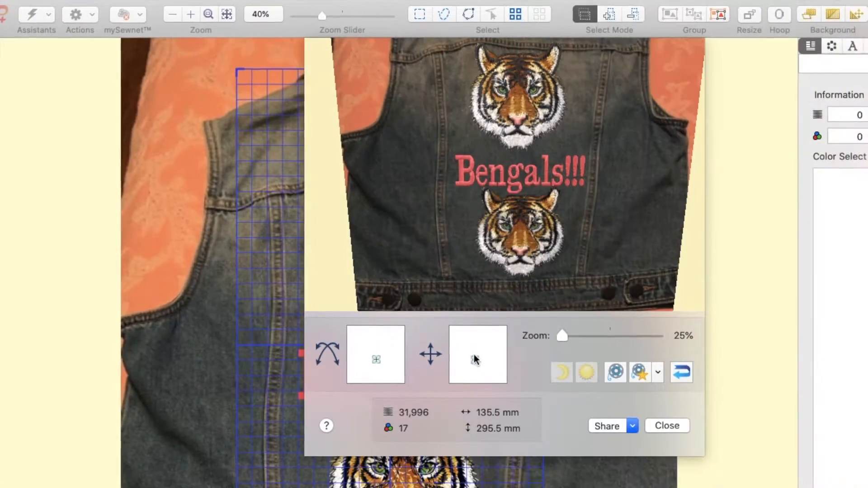
drag(373, 360, 372, 355)
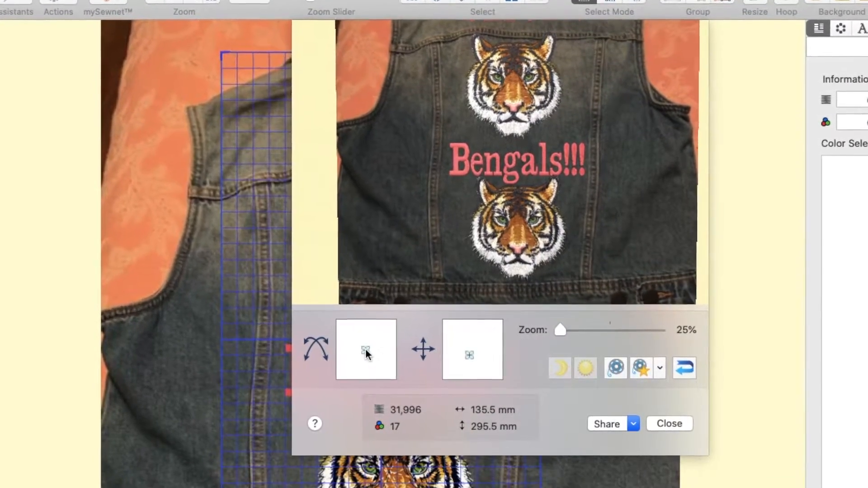
scroll(520, 237, up, 2)
scroll(512, 218, down, 2)
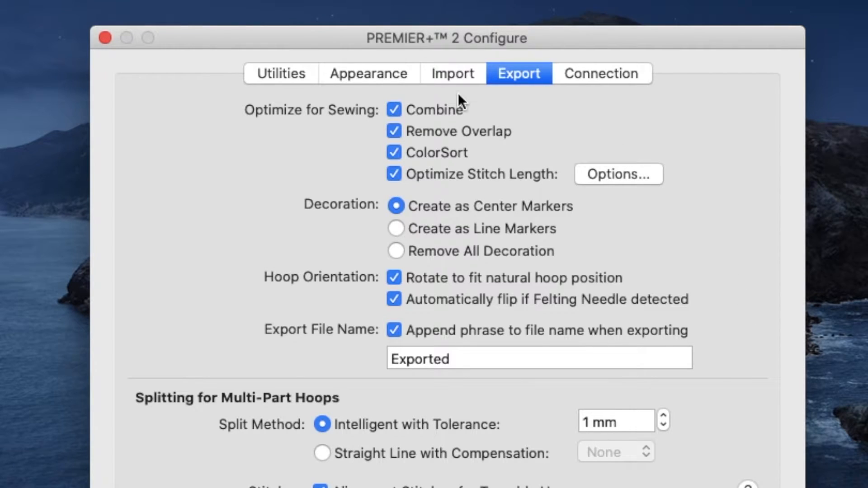
Review the Utilities and Appearance settings in PREMIER+ 2 Configure, including the Real Size calibration.
click(294, 73)
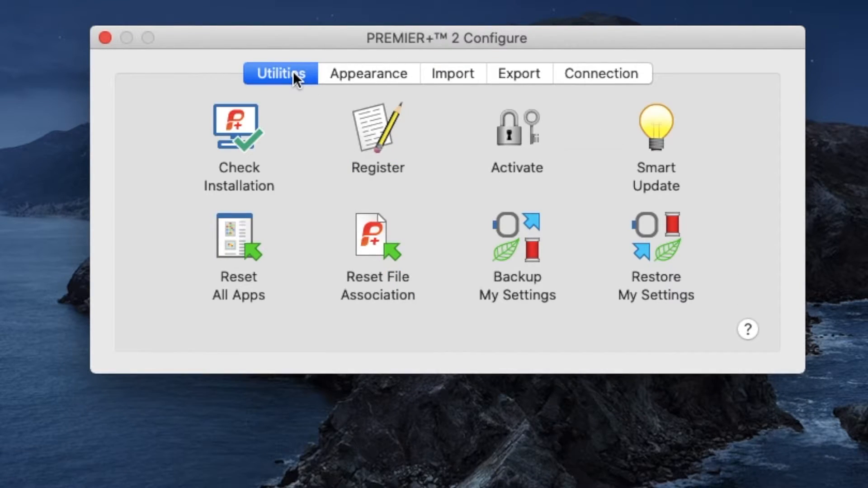
click(351, 74)
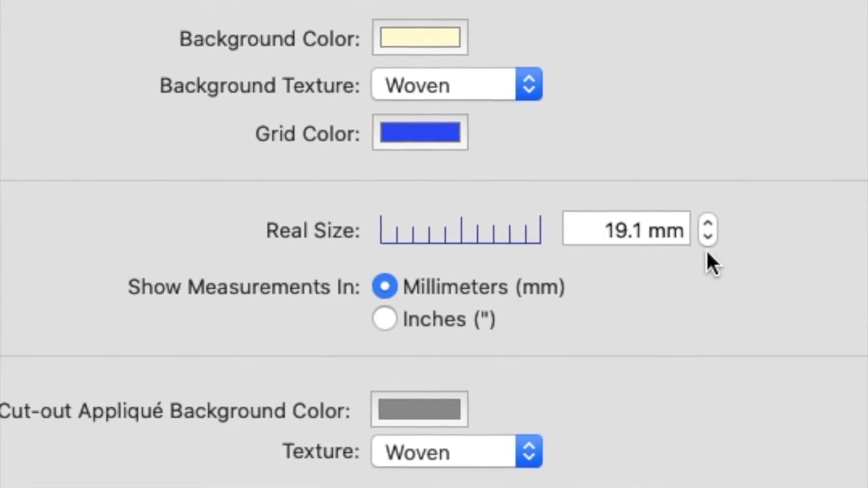
click(691, 239)
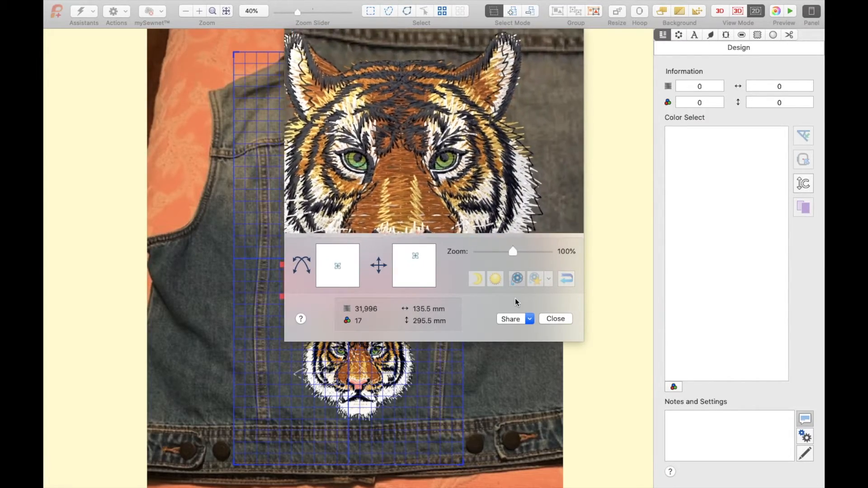
Store a demo point in Life View with the preview at 100% zoom on the upper tiger's eye.
click(549, 279)
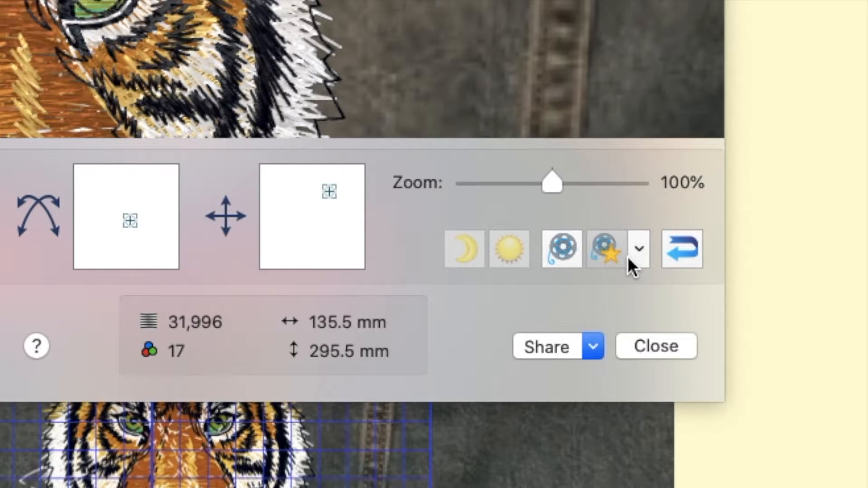
click(639, 254)
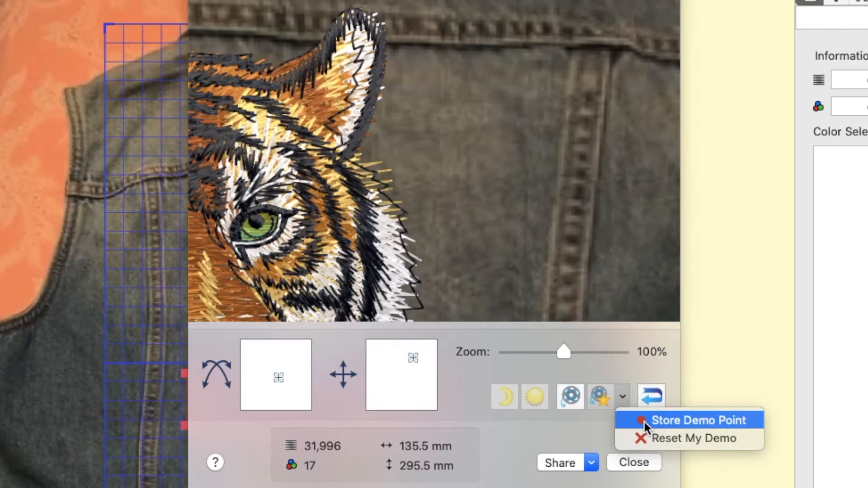
click(644, 423)
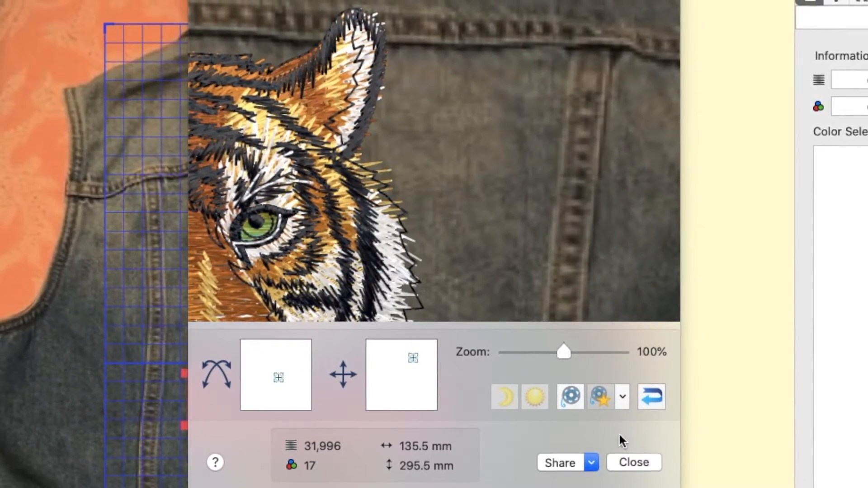
Move the Life View preview down to the Bengals!!! lettering, reduce the zoom, and store another demo point.
drag(413, 357, 406, 385)
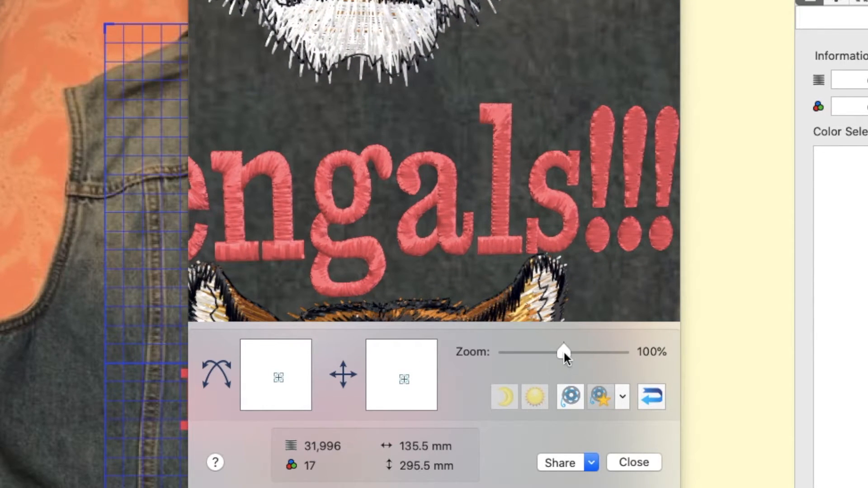
drag(566, 352, 538, 353)
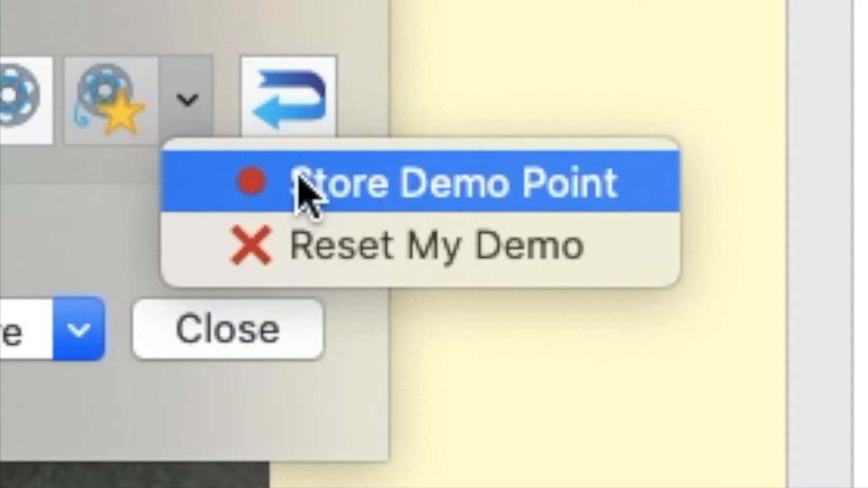
click(297, 178)
View the lower tiger closely at 86% zoom, and tilt the vest preview back at 28% zoom.
drag(563, 371, 564, 375)
drag(685, 342, 700, 341)
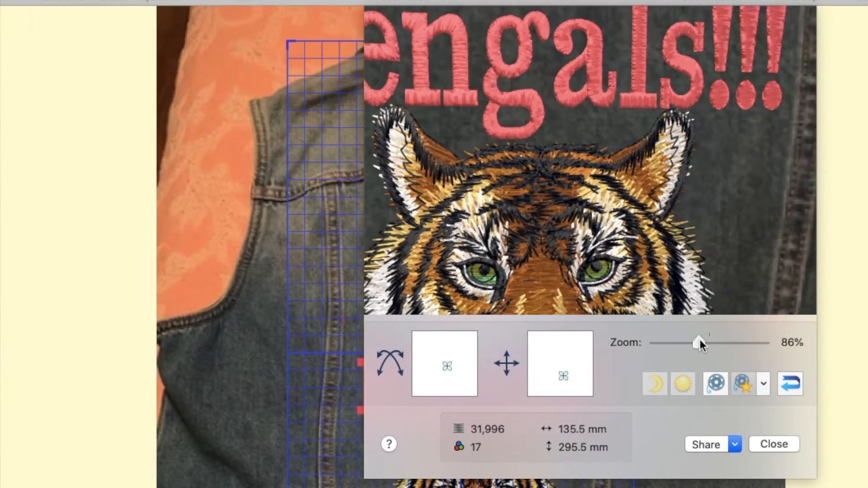
drag(465, 371, 457, 363)
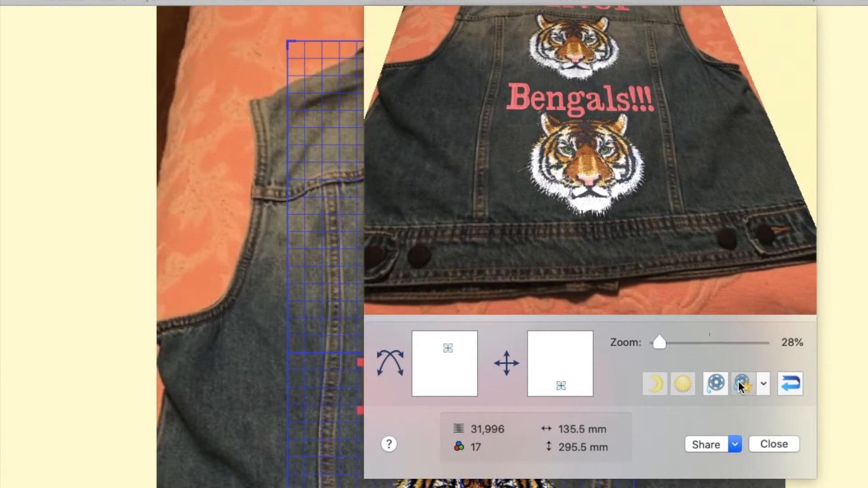
Play the custom Life View demo, and reset its stored points.
click(742, 385)
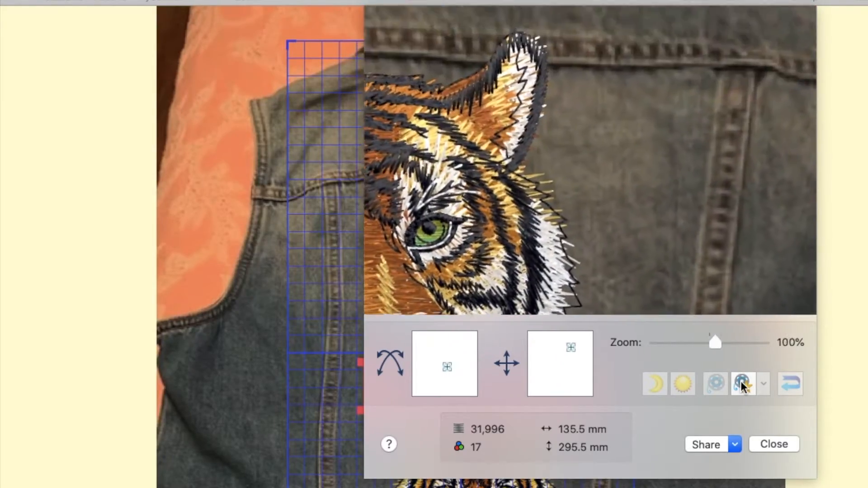
click(763, 385)
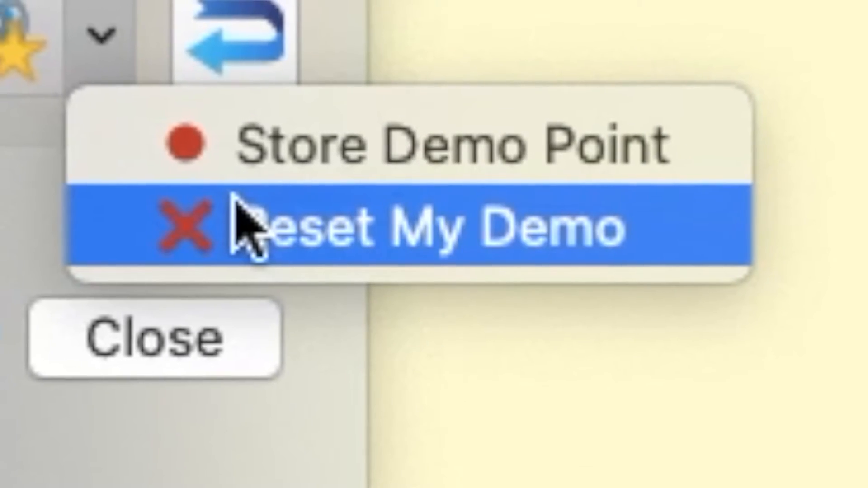
click(272, 209)
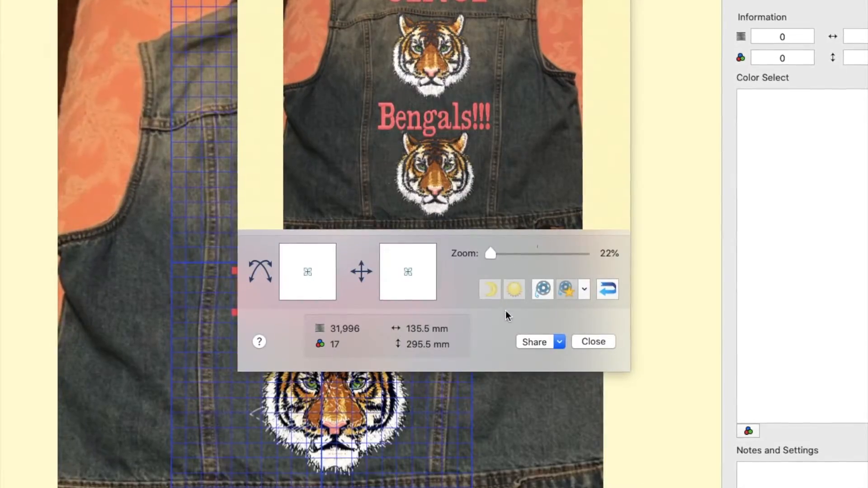
Review the Share Picture size and social media options for the Life View preview, and close them.
click(437, 138)
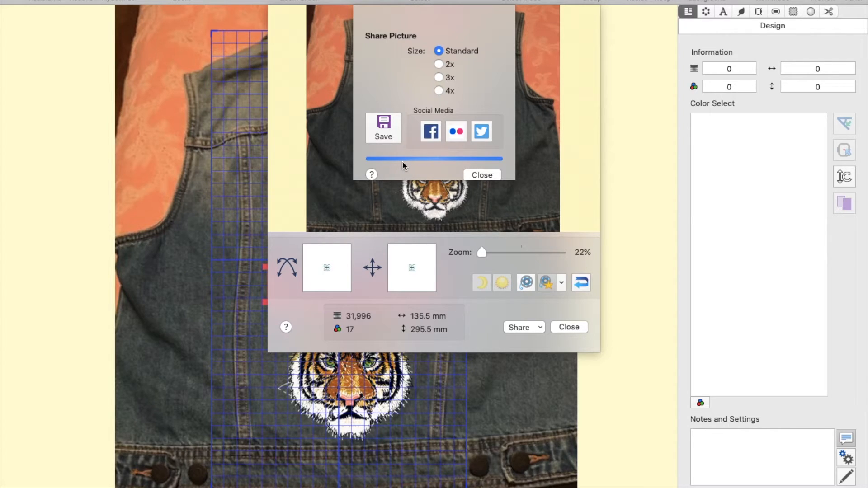
click(482, 175)
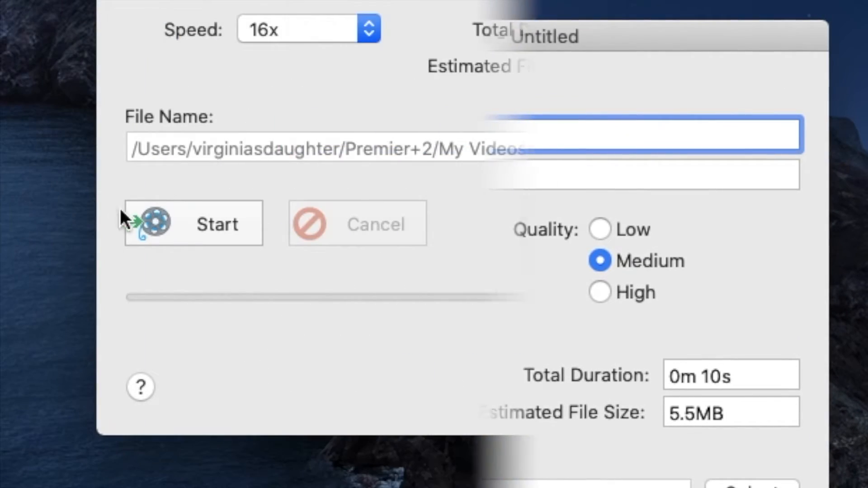
Title the shared video CinciBengals and render it at 1080p (HD), Medium quality and 16x speed.
click(190, 232)
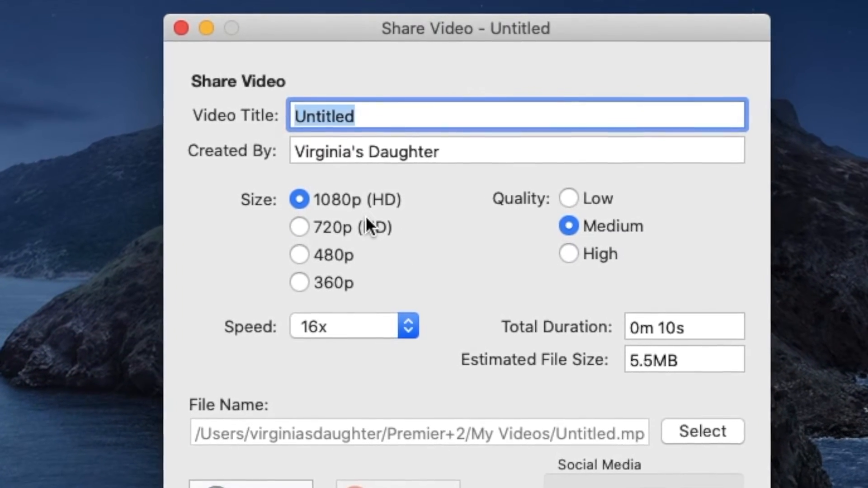
text(CinciBengals)
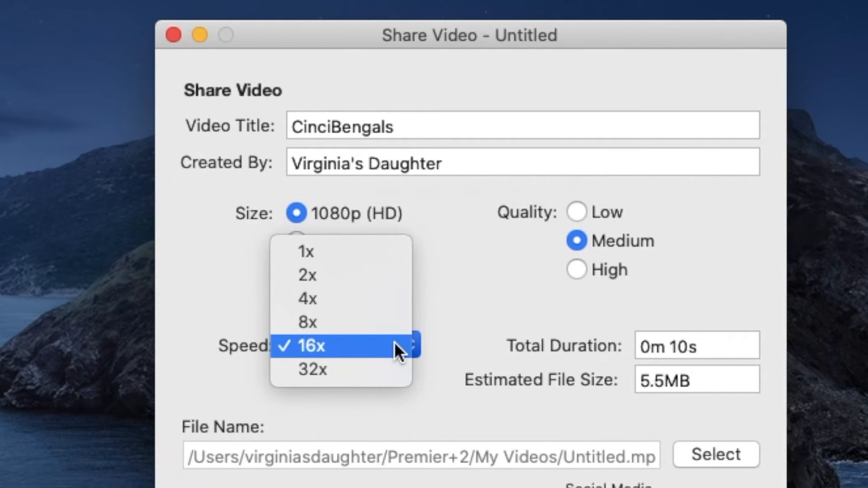
click(470, 321)
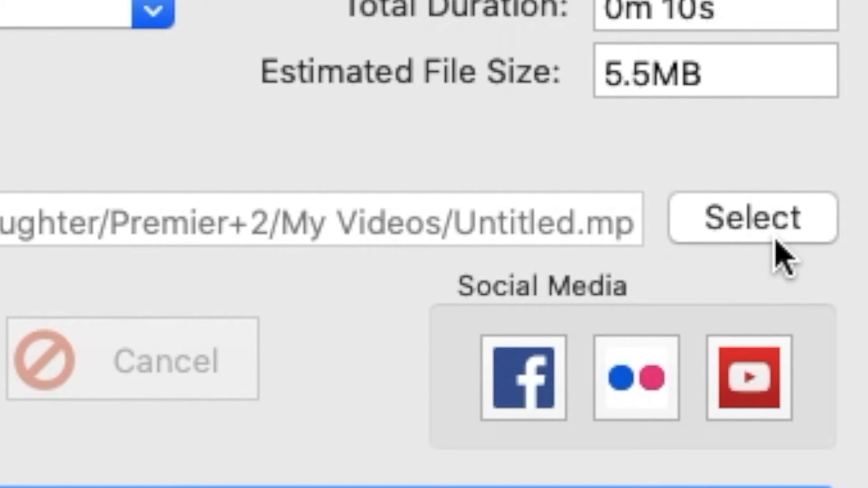
click(771, 230)
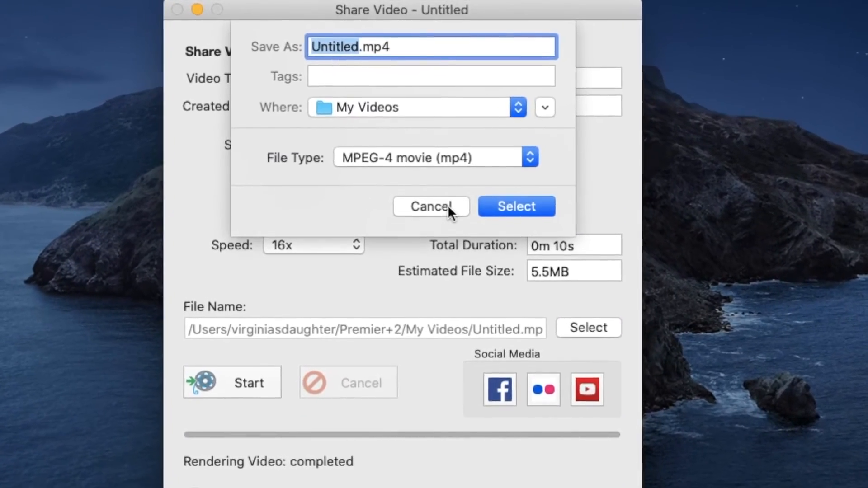
click(448, 193)
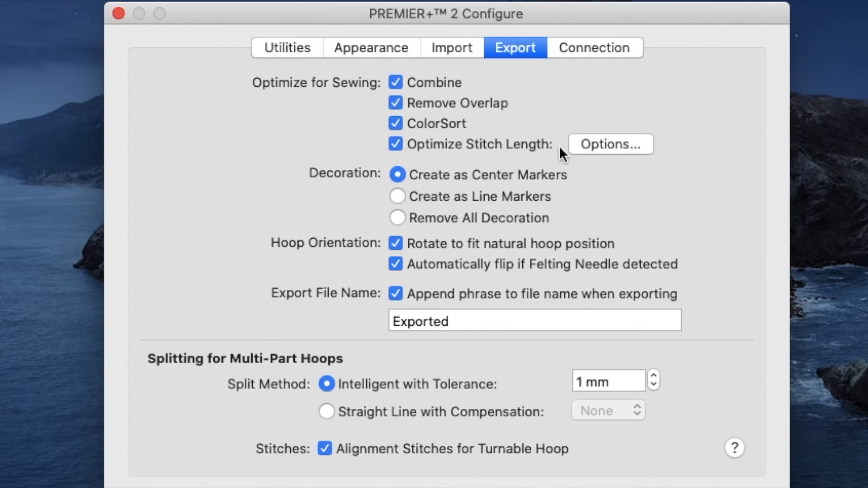
Review the sensitivity and minimum length choices for Optimize Stitch Length in the Configure export settings.
click(598, 144)
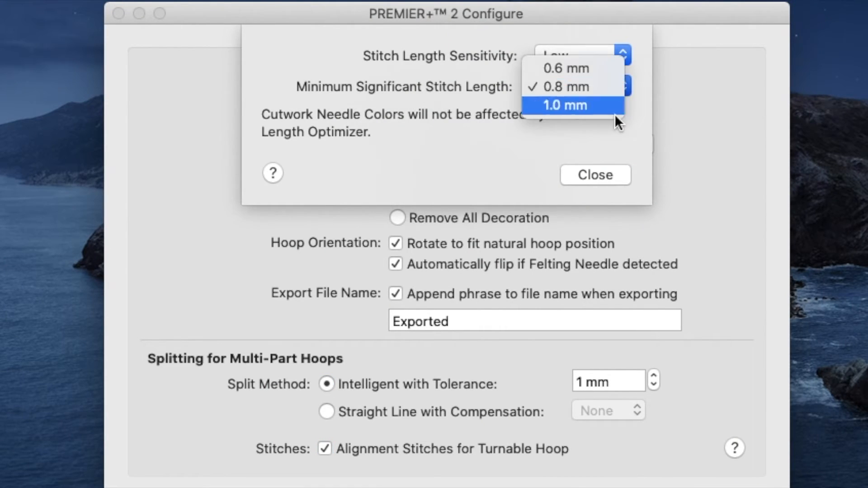
click(272, 176)
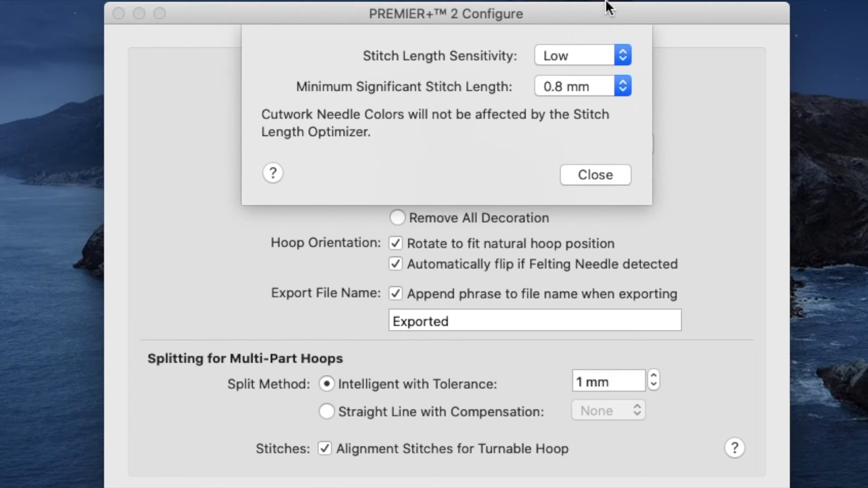
click(618, 175)
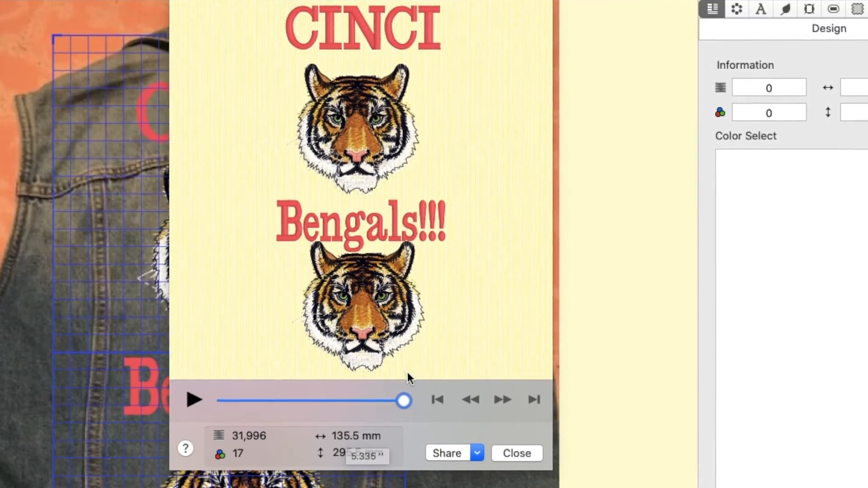
Scrub the stitch-out preview backward and forward through the tiger designs, and play and pause it partway.
drag(404, 401, 226, 386)
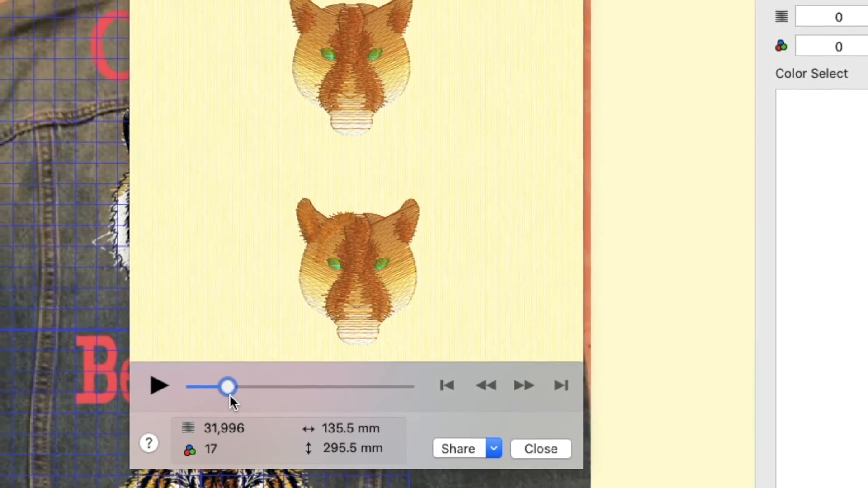
drag(217, 405, 204, 406)
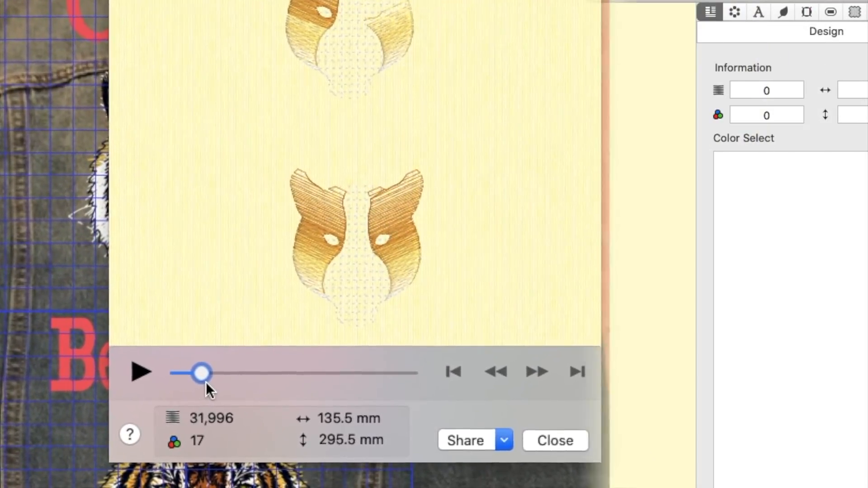
drag(201, 373, 415, 373)
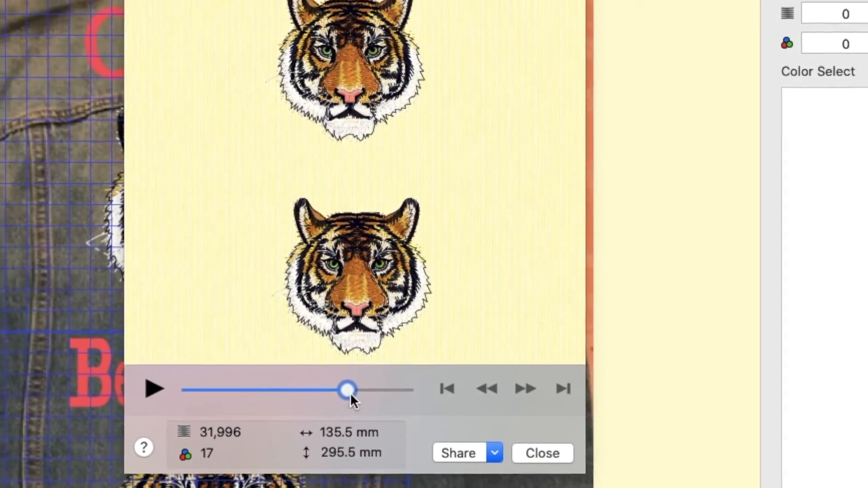
drag(354, 387, 206, 385)
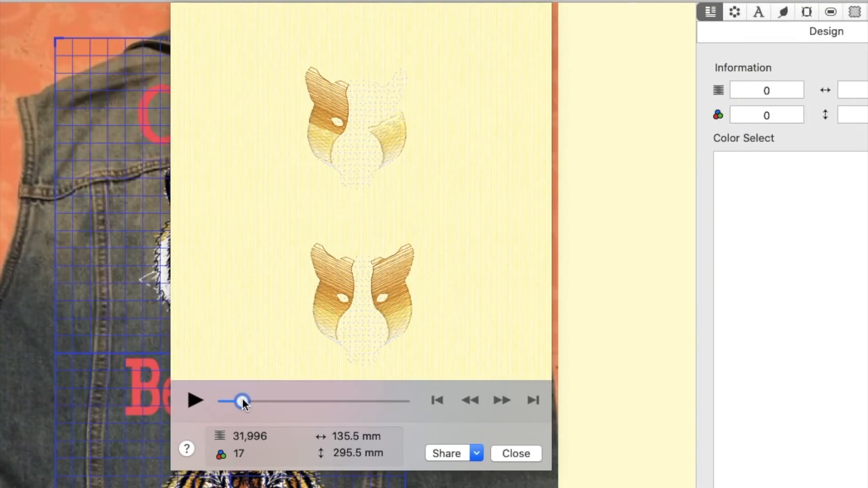
click(194, 401)
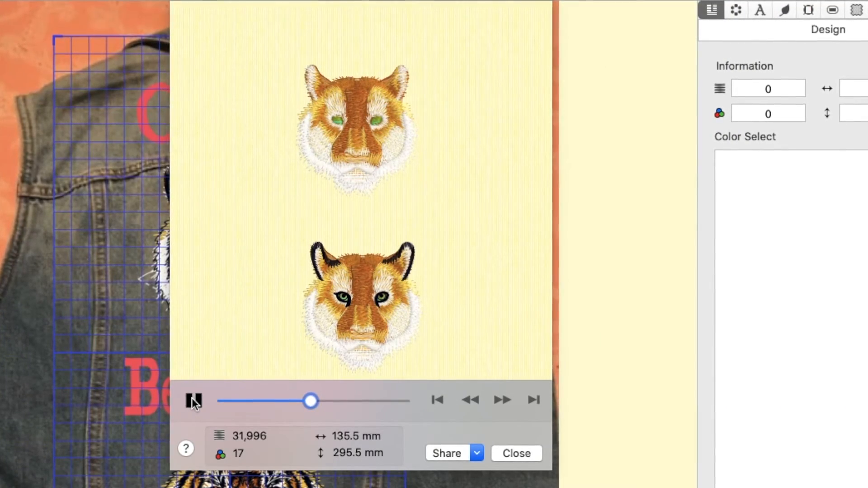
click(193, 401)
click(193, 400)
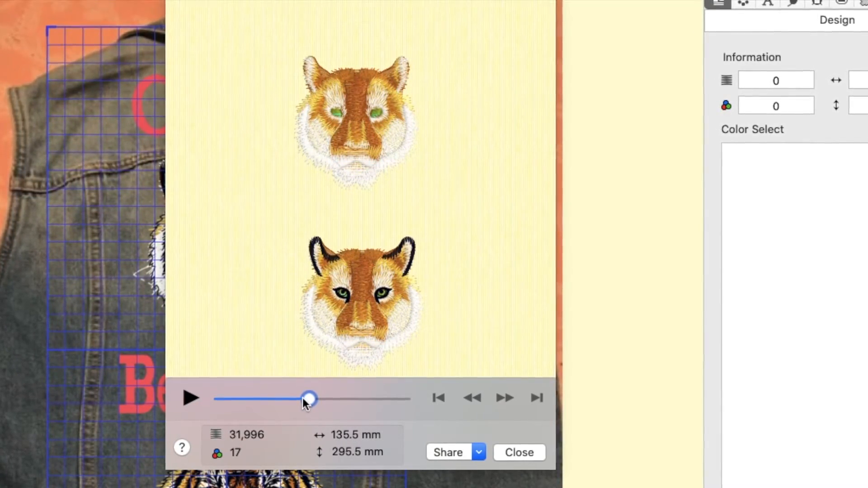
Try moving the stitch-out playback to its start and end, rewinding it and fast-forwarding it.
click(441, 397)
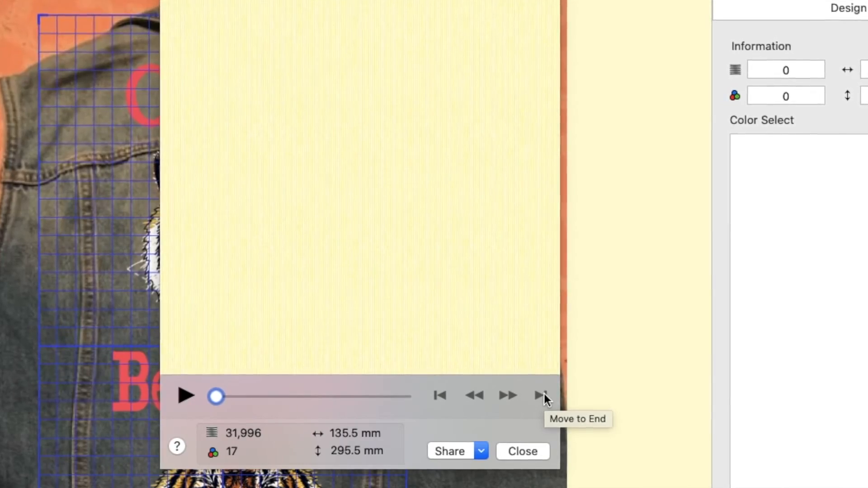
click(543, 396)
click(480, 394)
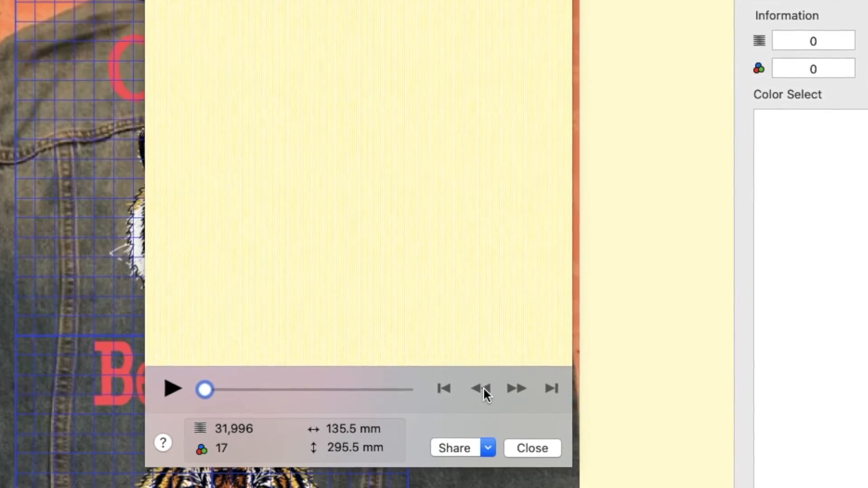
click(520, 382)
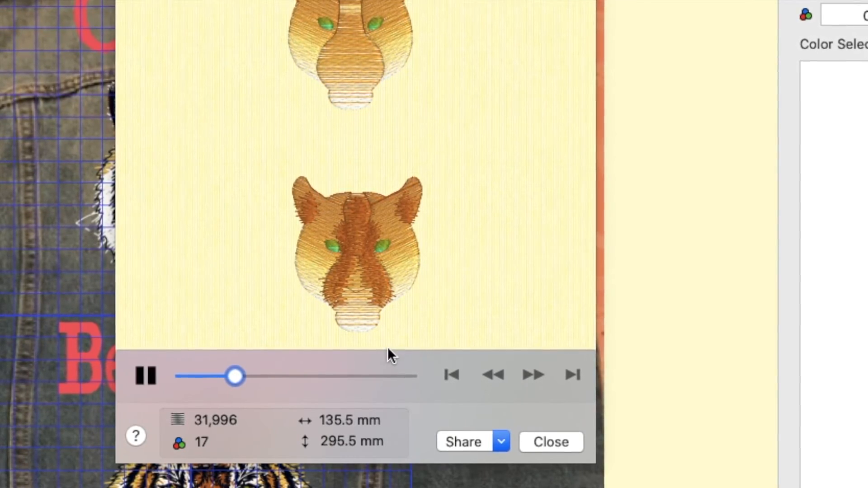
click(538, 373)
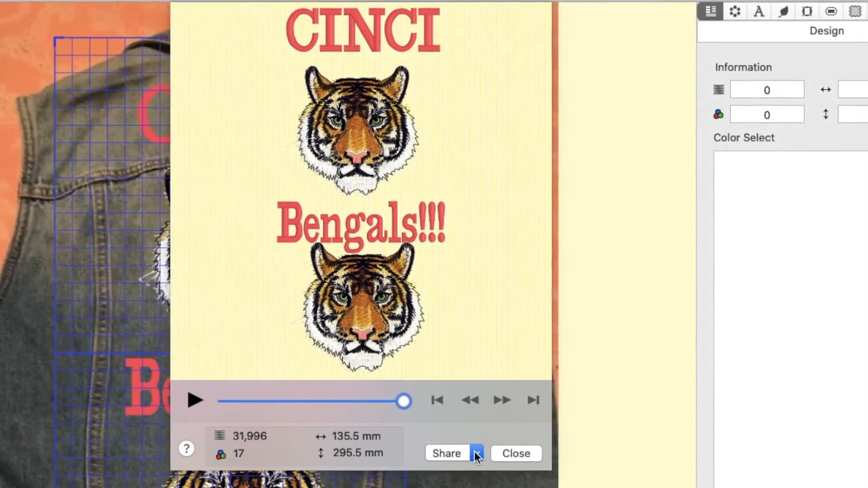
Review the Share Picture size and social media options, close them, and open the Share Video settings.
click(477, 454)
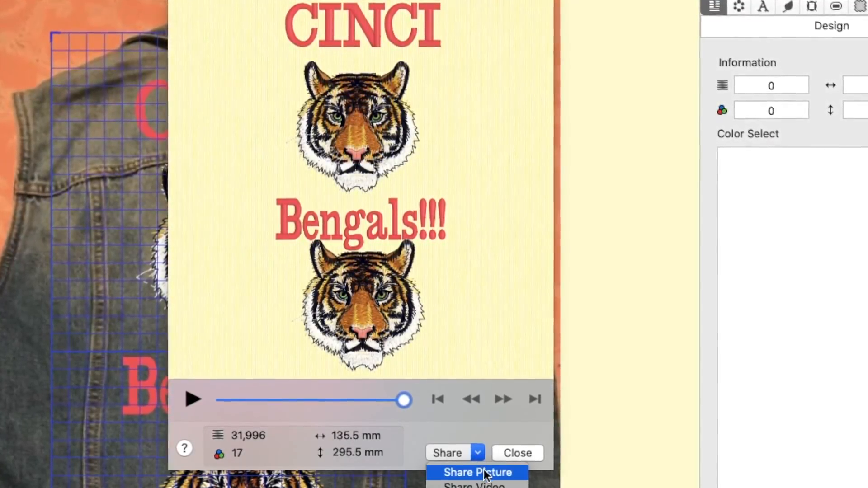
click(475, 471)
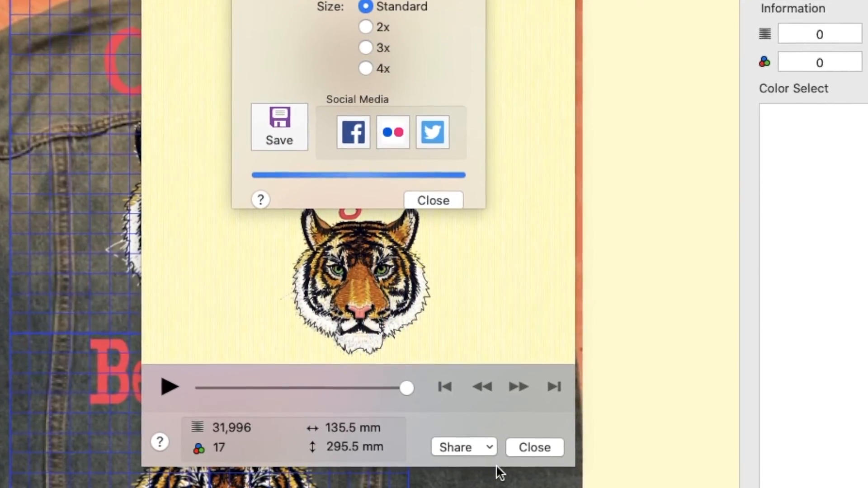
click(420, 191)
click(494, 444)
click(498, 482)
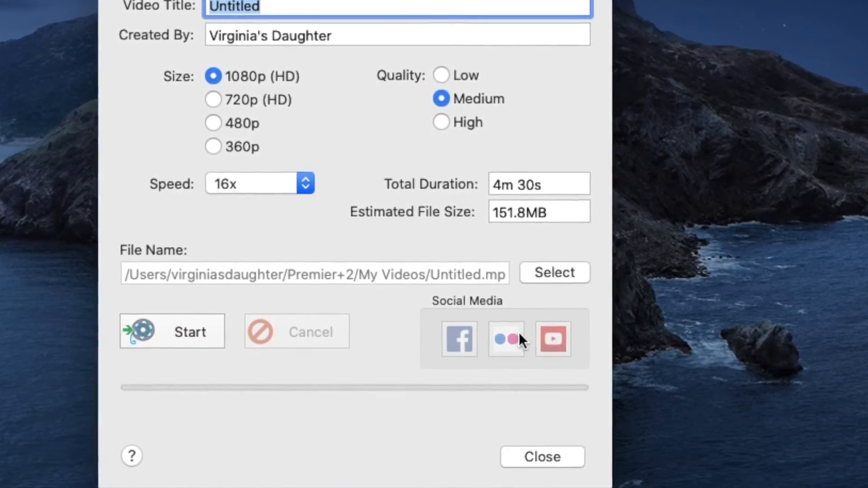
Create the lettering VIEWING in the President 20-90mm font, arched over the top of a circle.
click(734, 80)
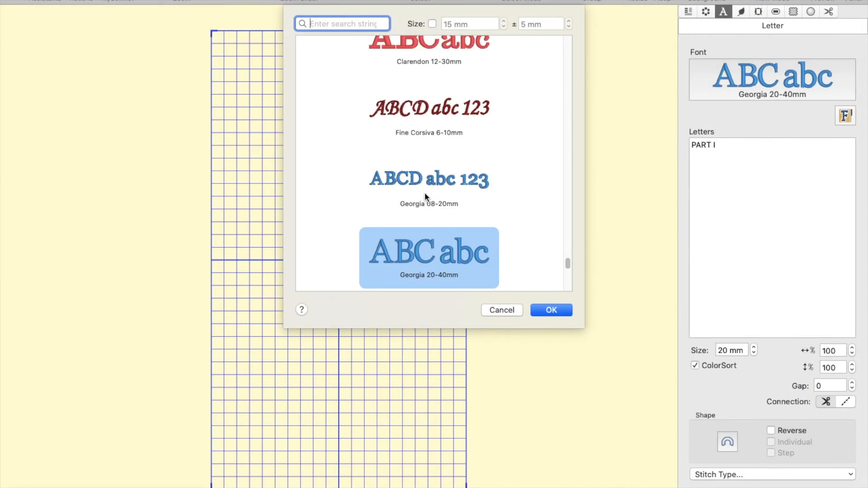
scroll(427, 193, down, 3)
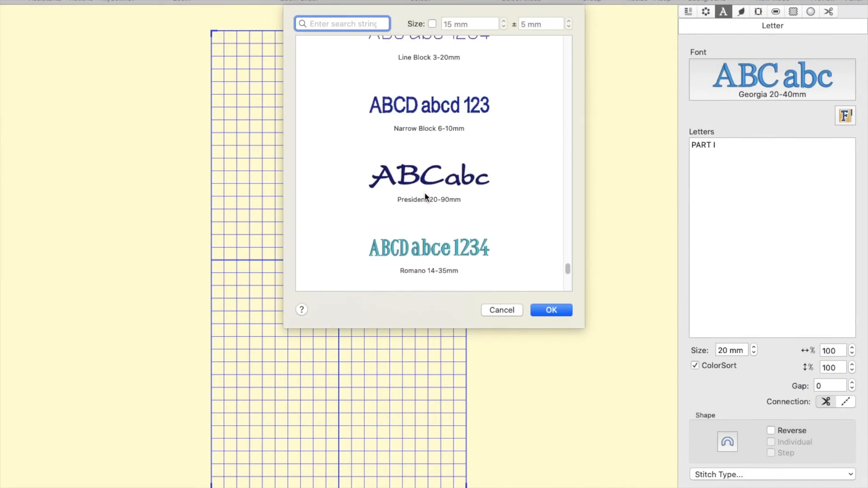
double_click(426, 194)
text(VIEWING)
click(727, 442)
click(602, 407)
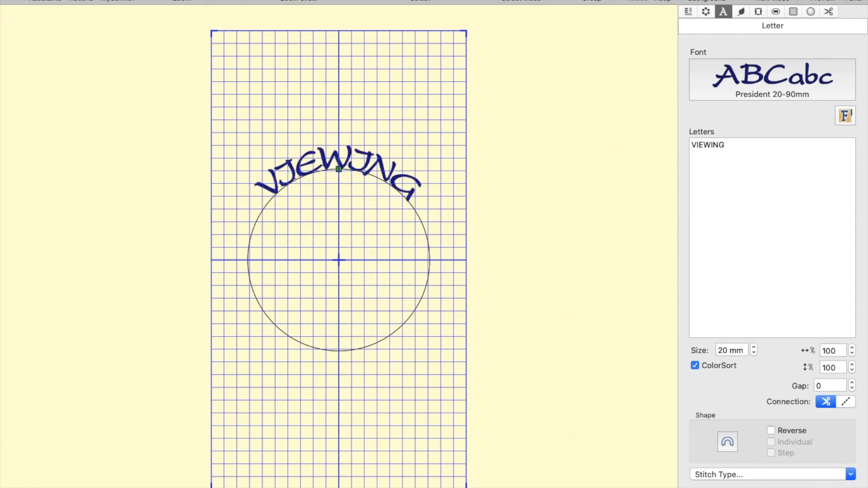
Add the lettering EMBROIDERIES along the underside of a circle, and tighten its curve to fit the hoop.
click(728, 442)
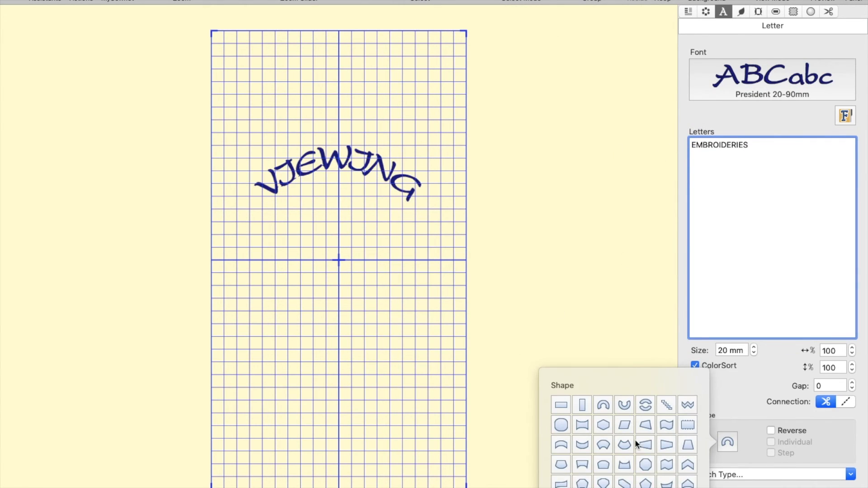
click(625, 404)
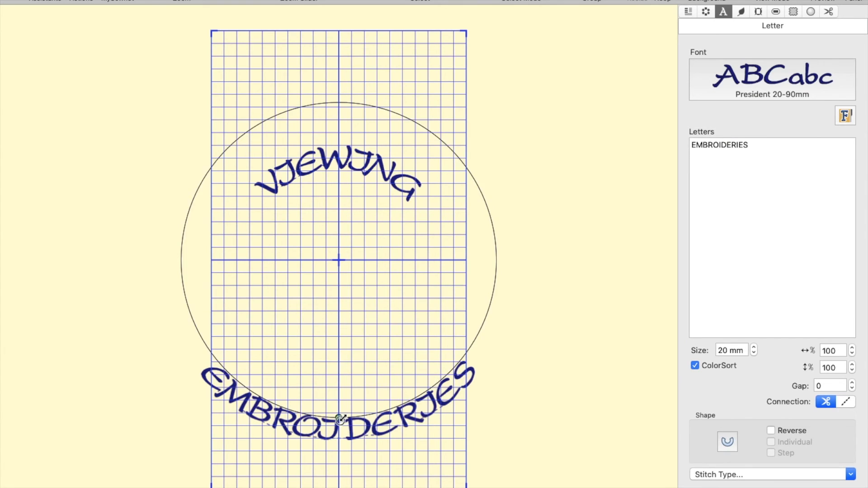
drag(340, 419, 381, 372)
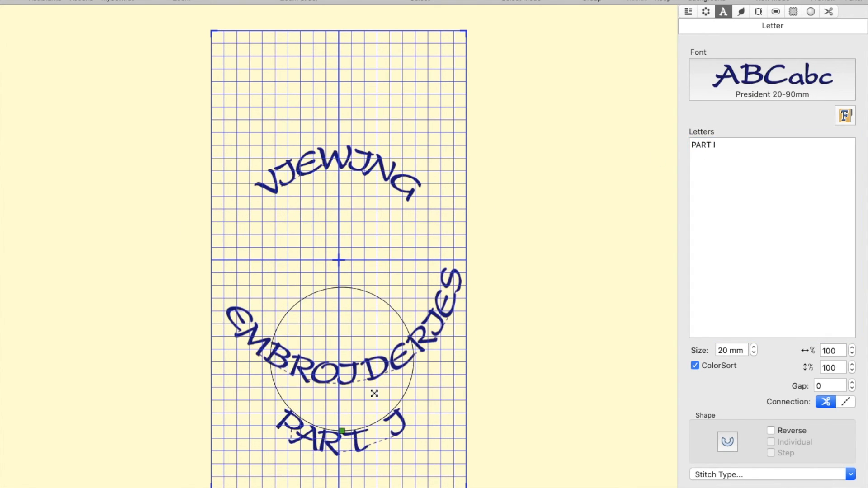
Add PART ONE!!! as straight horizontal lettering near the hoop's lower end, and move EMBROIDERIES slightly upward.
click(728, 442)
click(563, 410)
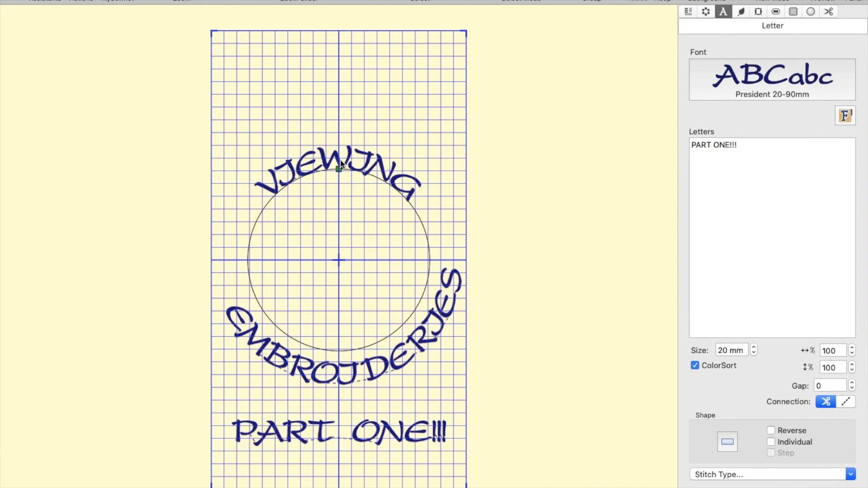
drag(356, 276, 352, 254)
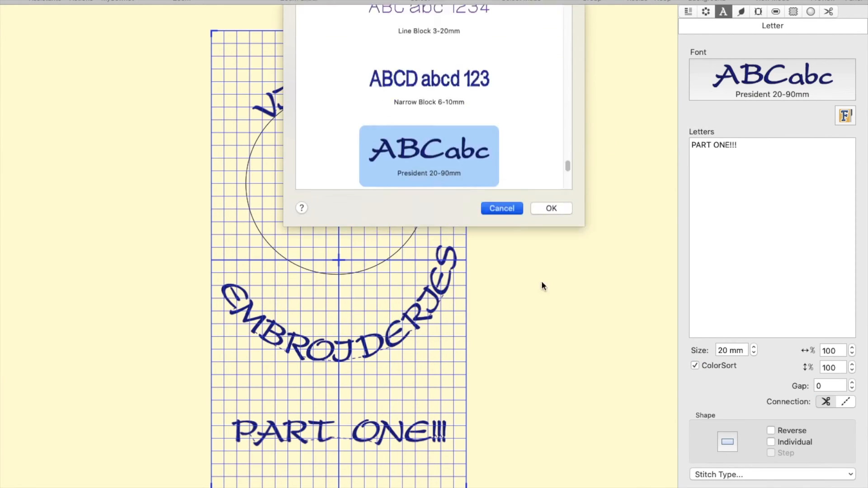
Recolor the VIEWING and EMBROIDERIES lettering with red Robison-Anton Rayon 40 thread 2468.
click(688, 11)
double_click(742, 119)
text(2426)
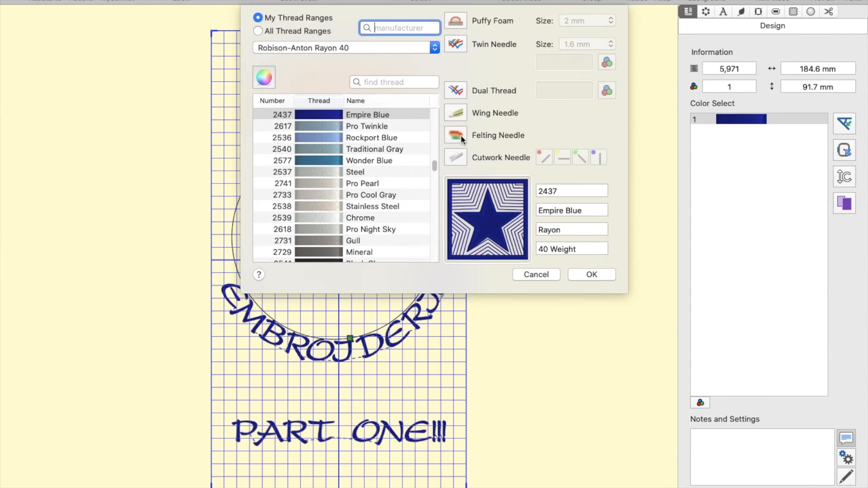
text(2468)
click(389, 126)
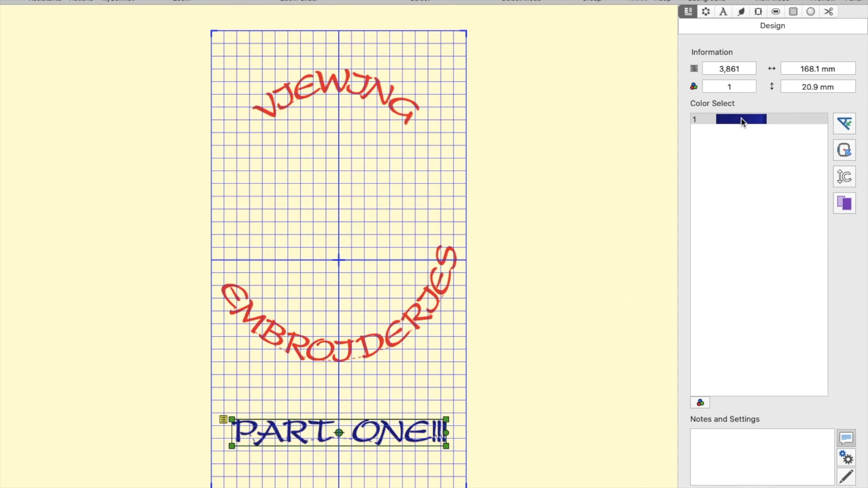
Recolor the PART ONE!!! lettering with red thread 2468.
double_click(741, 119)
text(2468)
click(375, 126)
click(592, 274)
Place the 105 mm tiger head SuperDesign from Animals between the curved words, and move EMBROIDERIES up closer around it.
drag(365, 318, 348, 303)
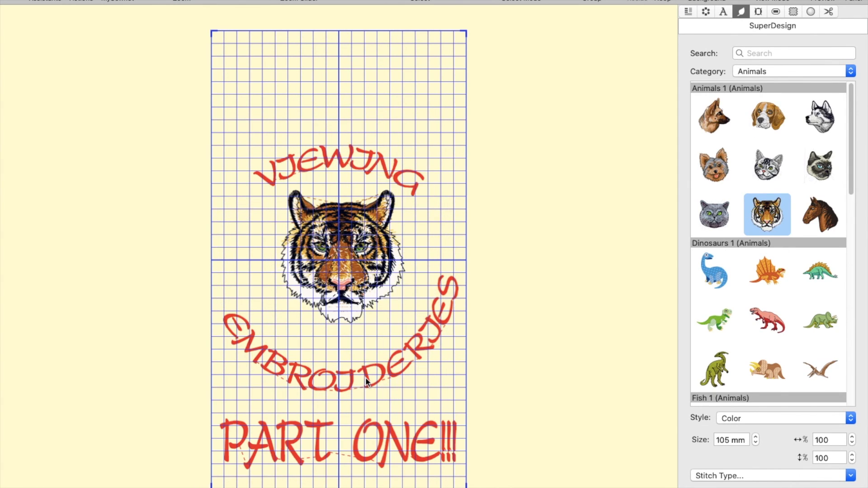
drag(364, 330, 363, 302)
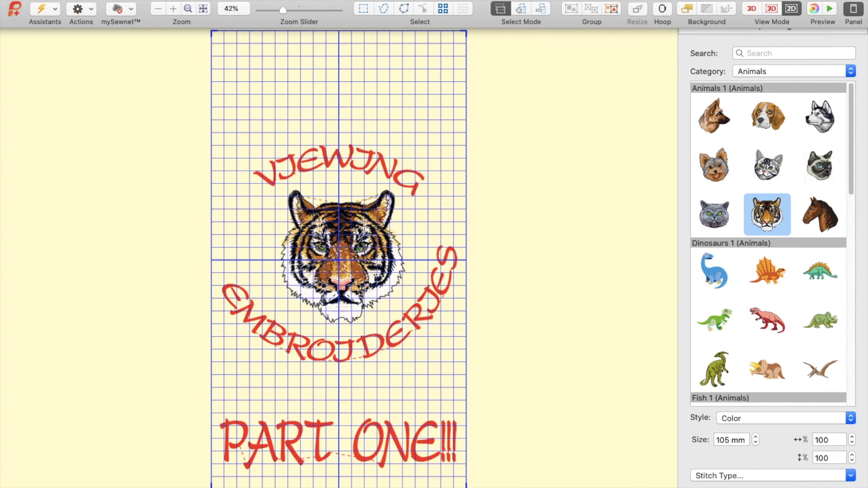
Open the stitch-out preview of the finished lettering and tiger design, check the share choices, and play the stitching.
click(831, 9)
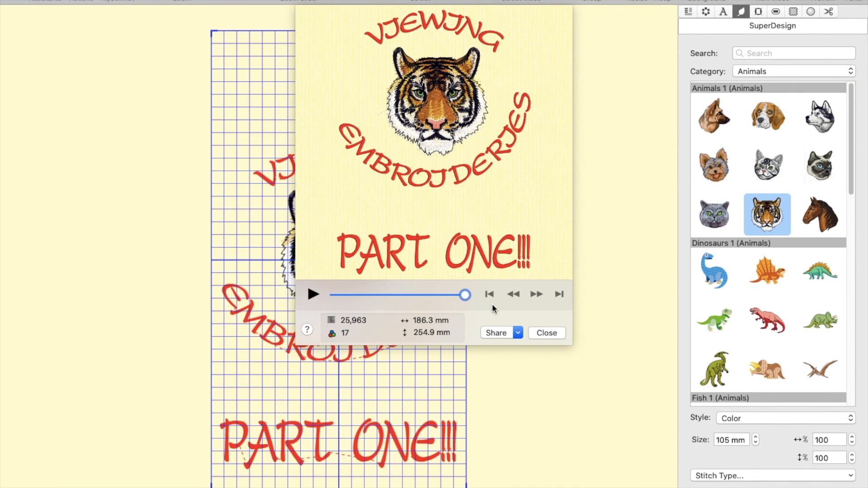
click(517, 347)
click(518, 326)
click(518, 332)
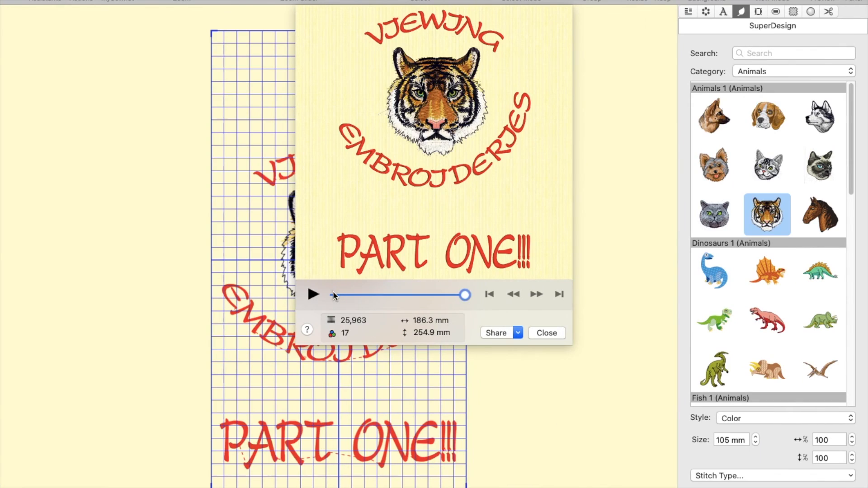
click(312, 295)
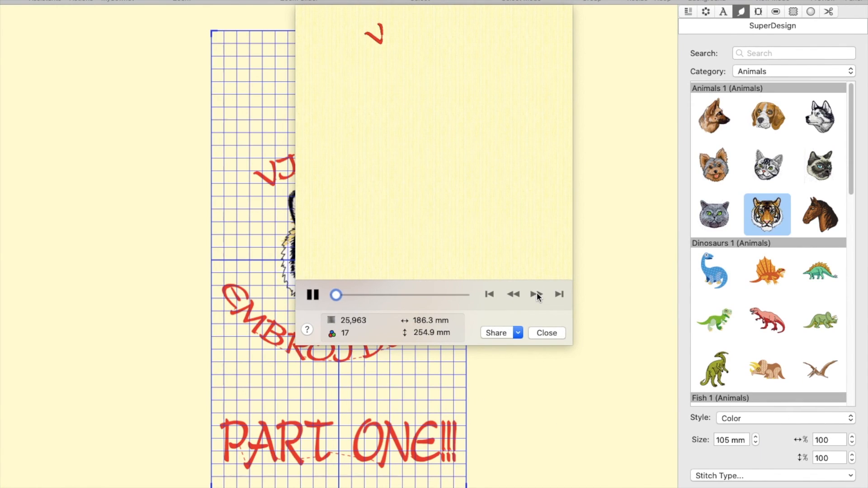